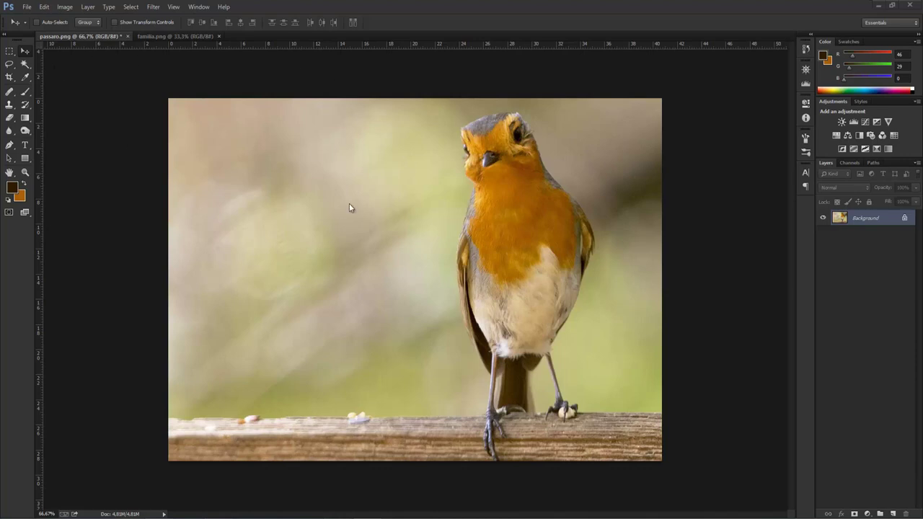
- Try the Quick Selection, Lasso, Marquee and Magic Wand tools and the Tolerance field
click(26, 66)
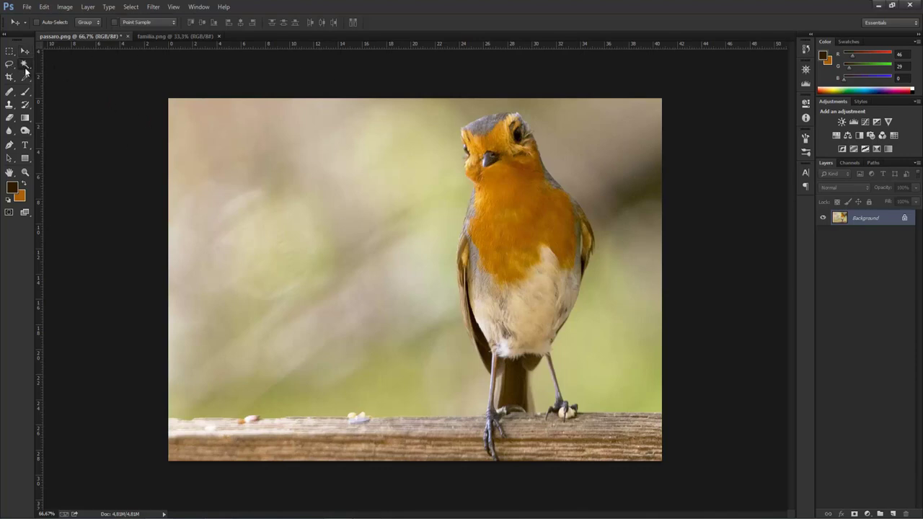
right_click(25, 69)
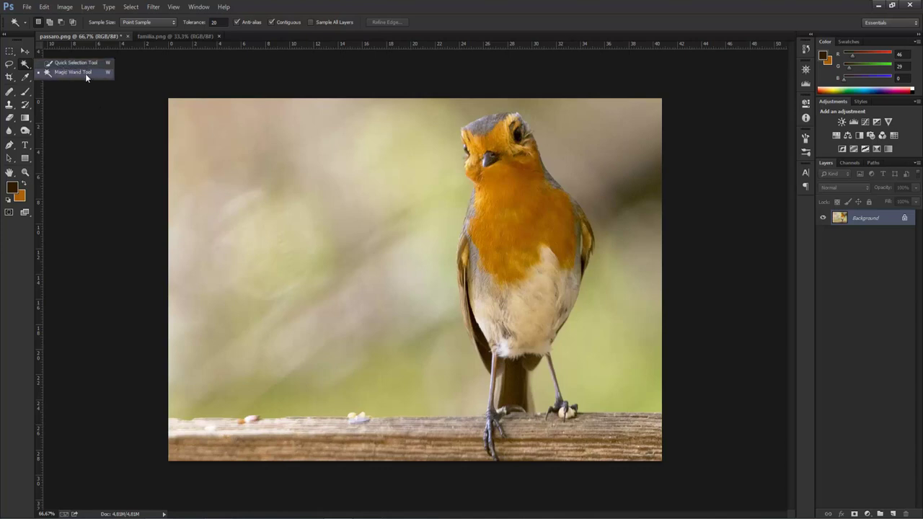
click(73, 63)
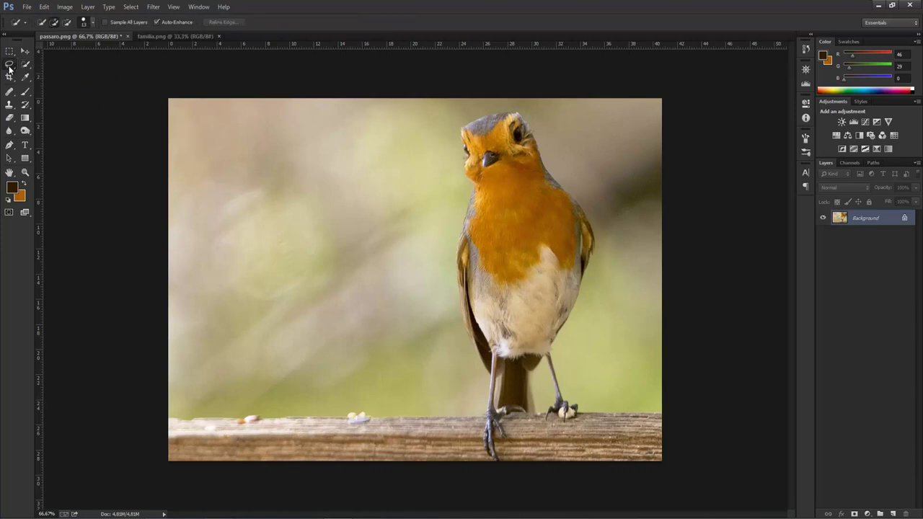
click(10, 66)
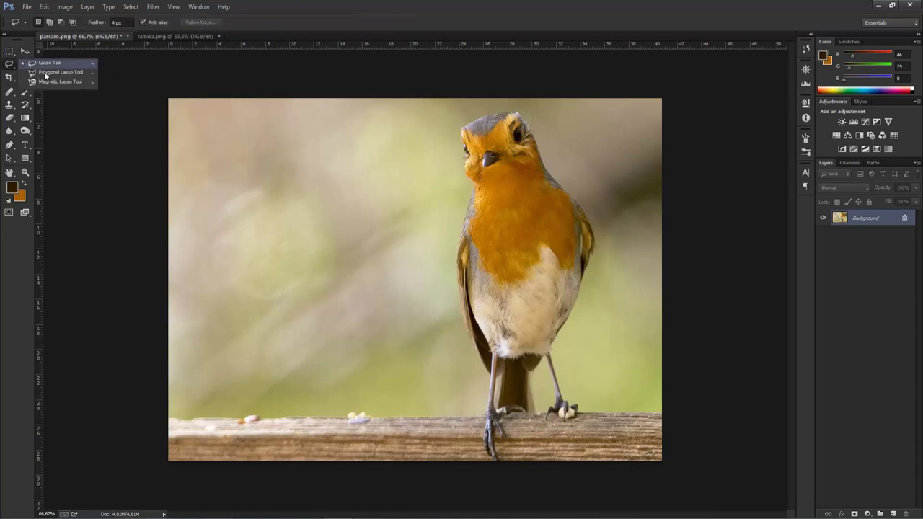
click(9, 52)
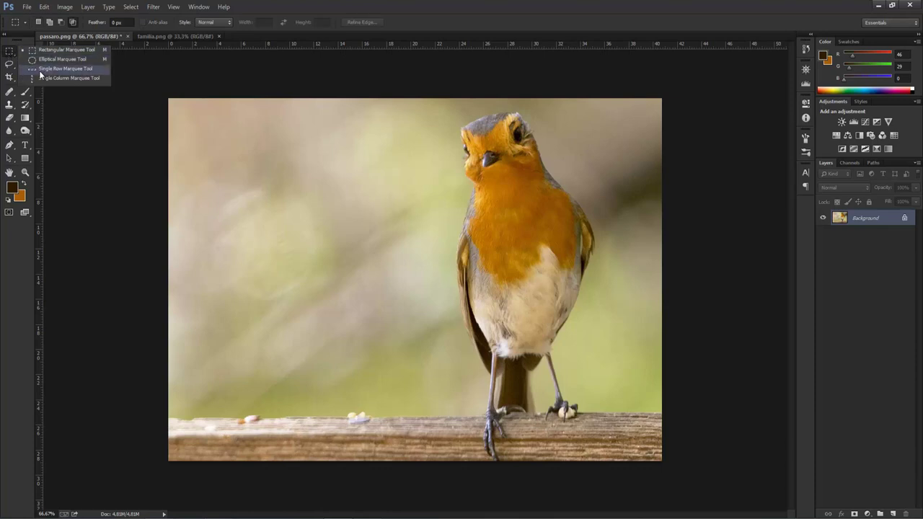
click(26, 67)
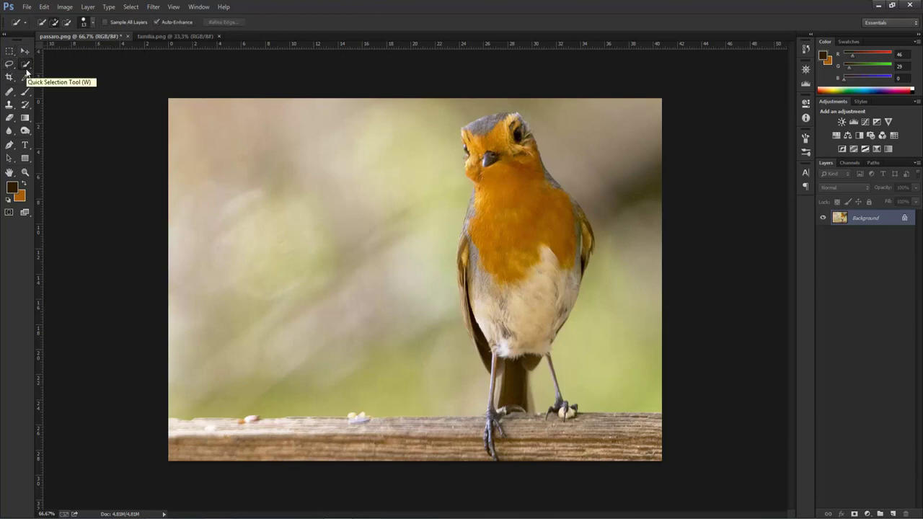
click(25, 69)
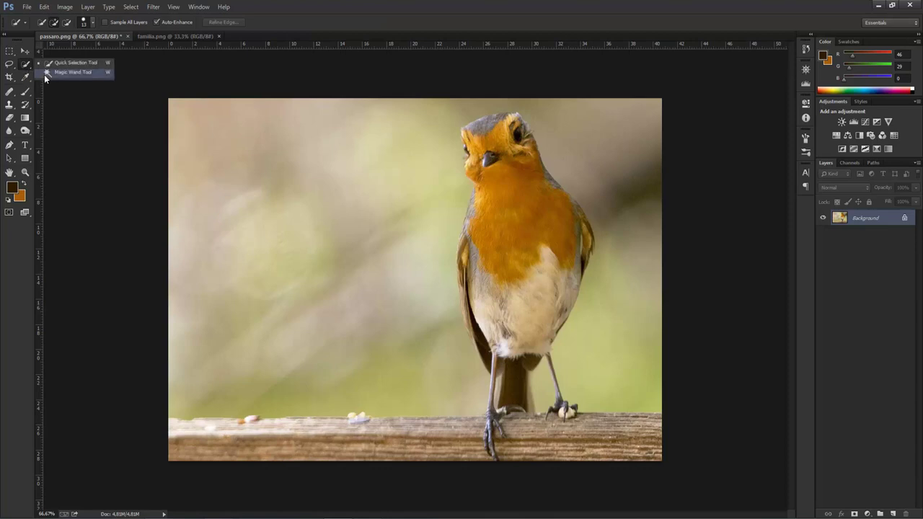
click(62, 74)
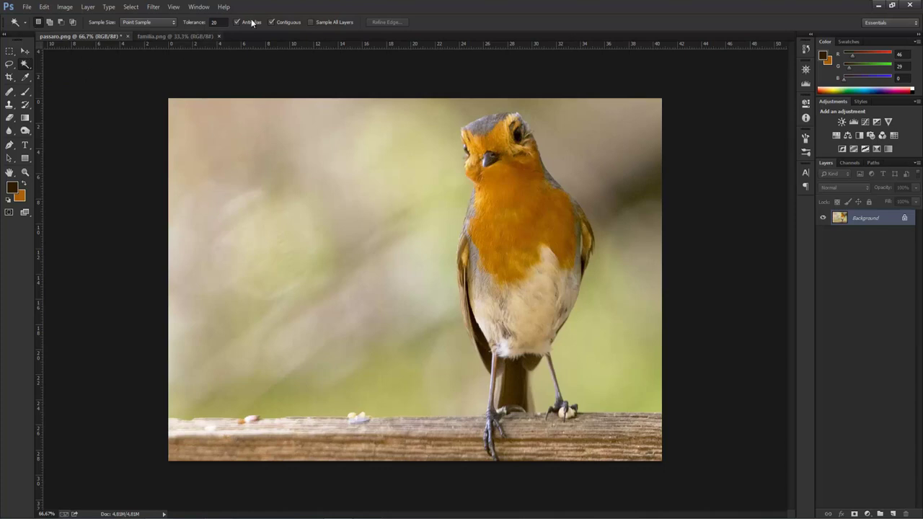
click(220, 22)
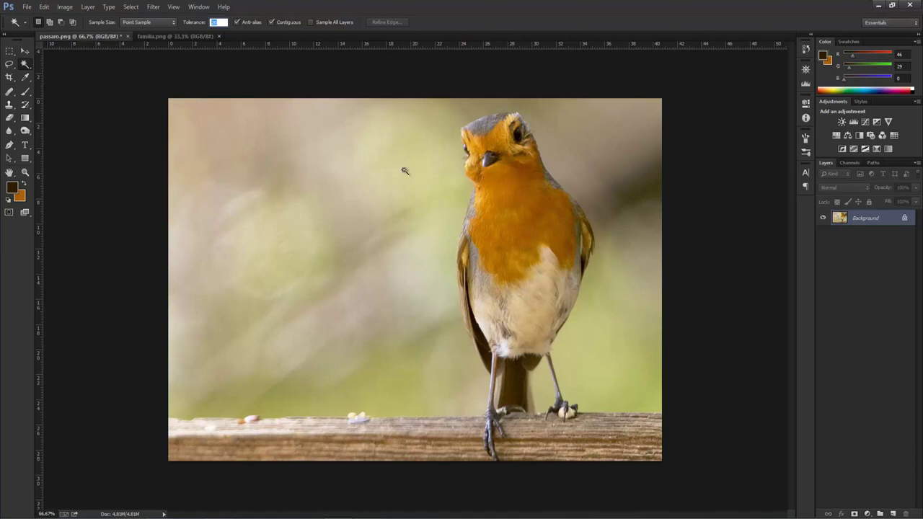
click(24, 52)
- Choose the Color Sampler Tool and show the Info panel from the Window menu
click(9, 77)
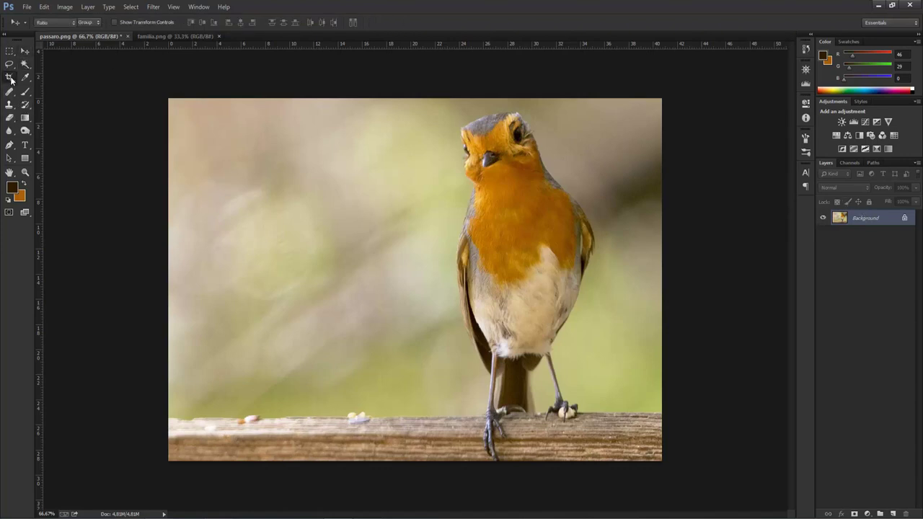
click(25, 80)
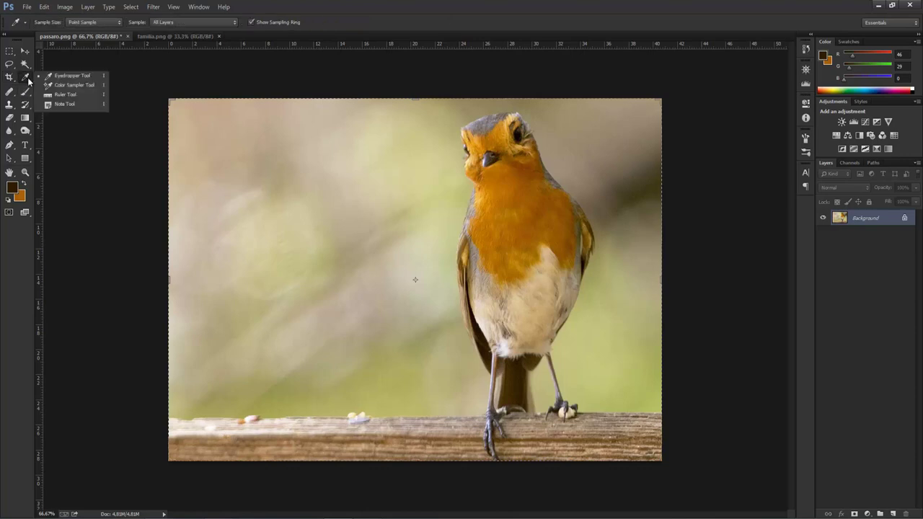
click(82, 85)
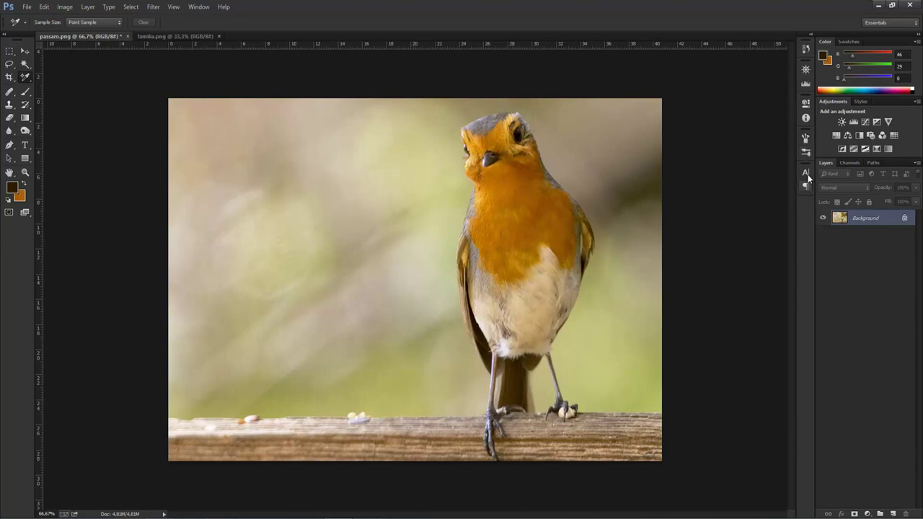
click(199, 6)
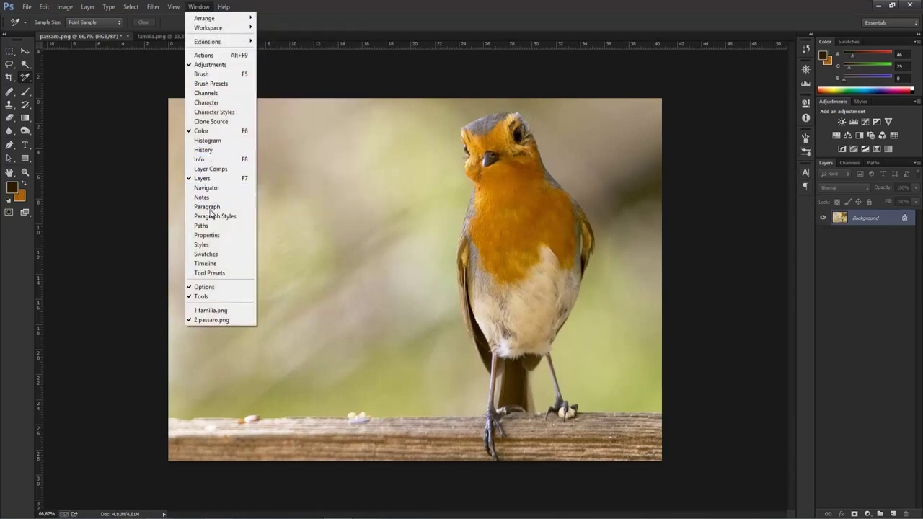
click(206, 159)
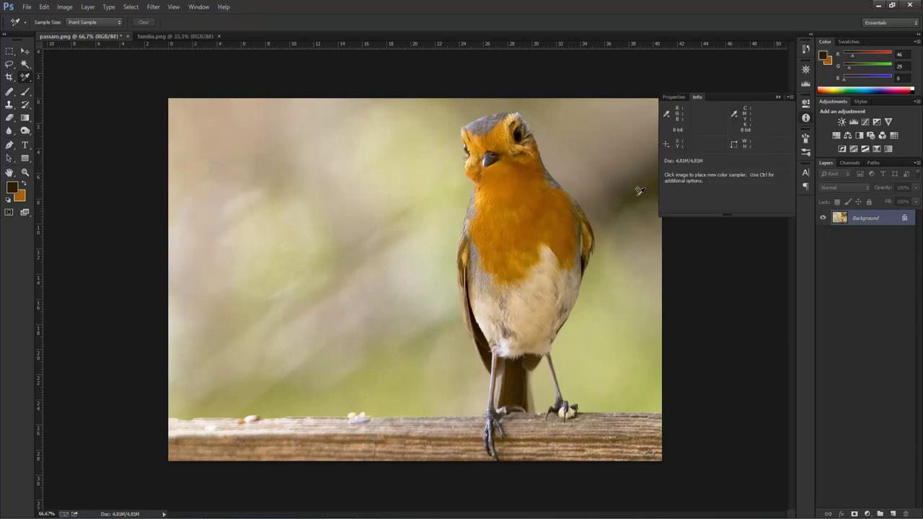
- Place colour samplers #1–#4 at four spots across the robin's orange breast
click(506, 179)
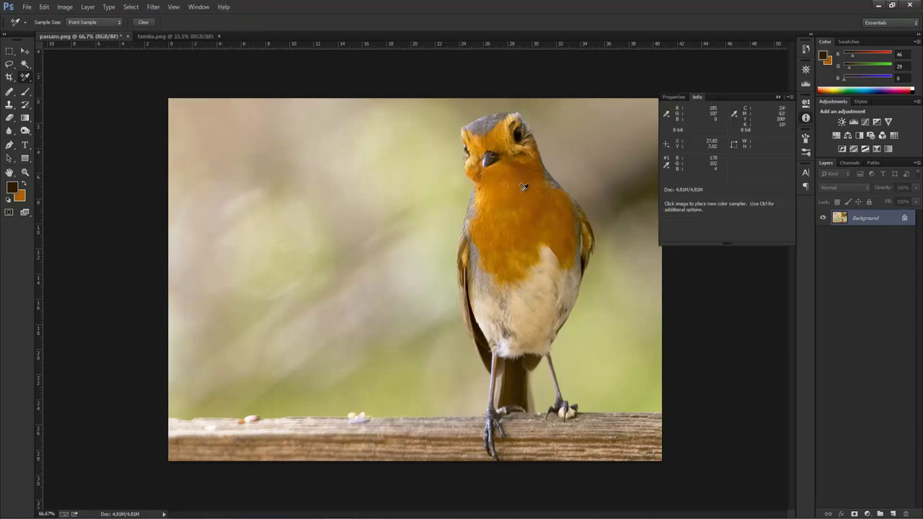
click(492, 212)
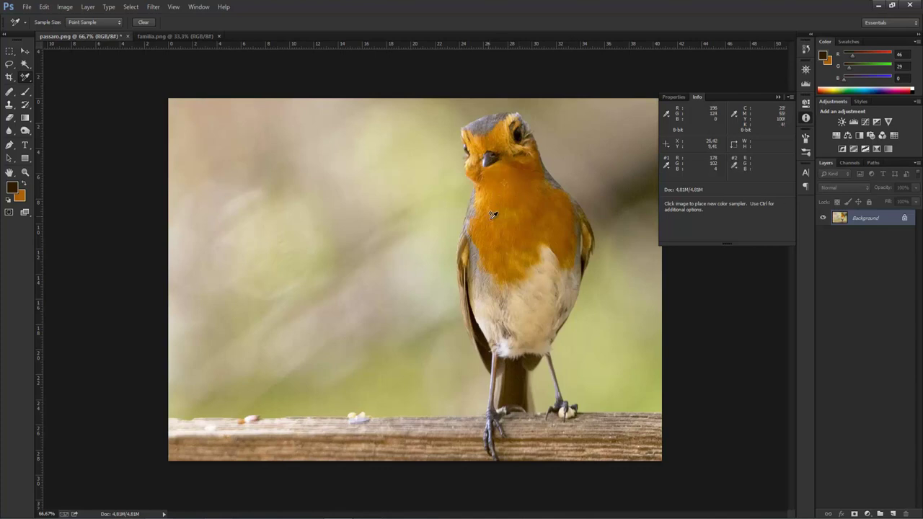
click(537, 203)
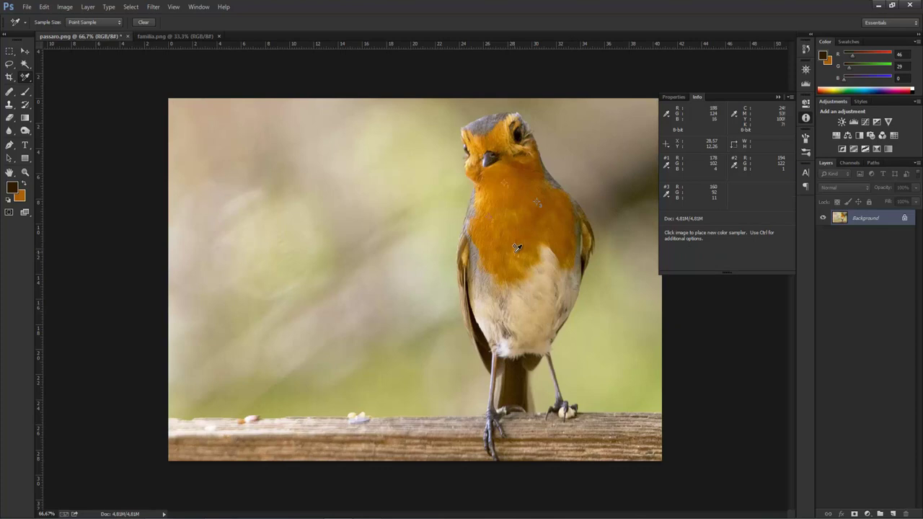
click(508, 248)
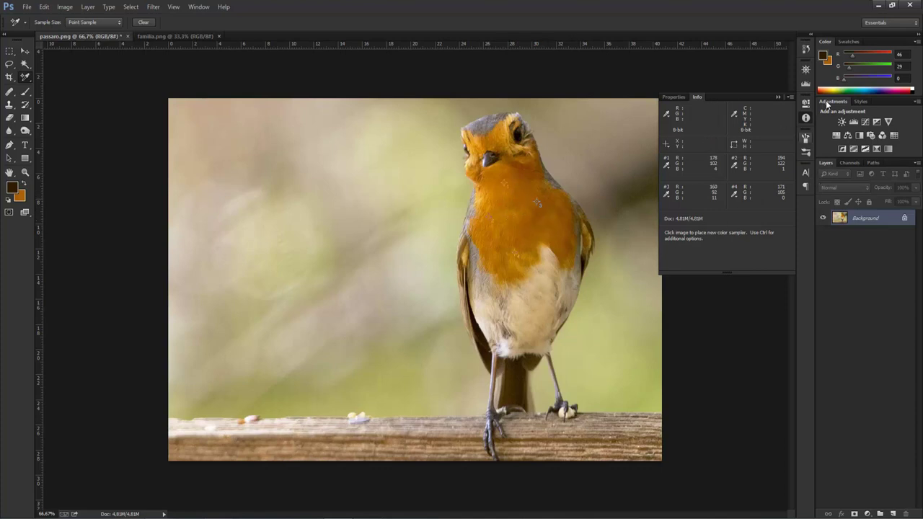
- Display the Histogram panel and the Channels list with RGB, Red, Green and Blue
click(199, 6)
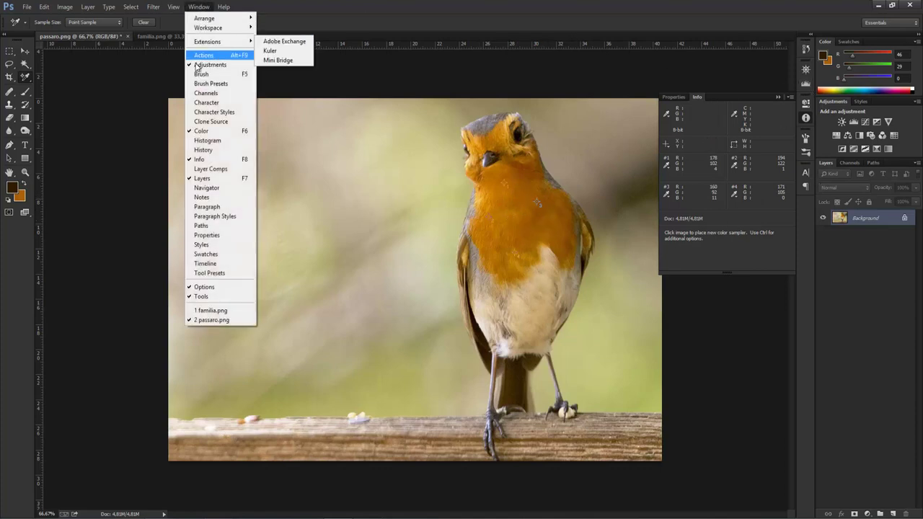
click(217, 141)
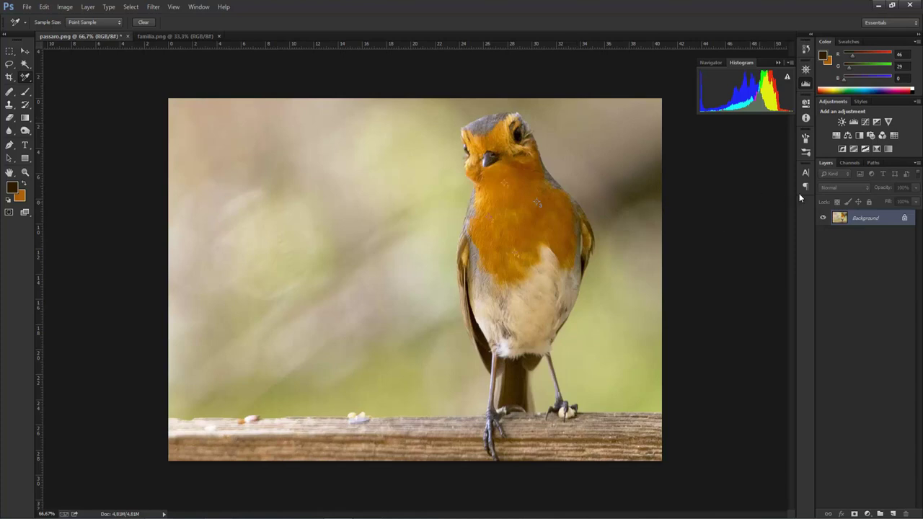
click(848, 163)
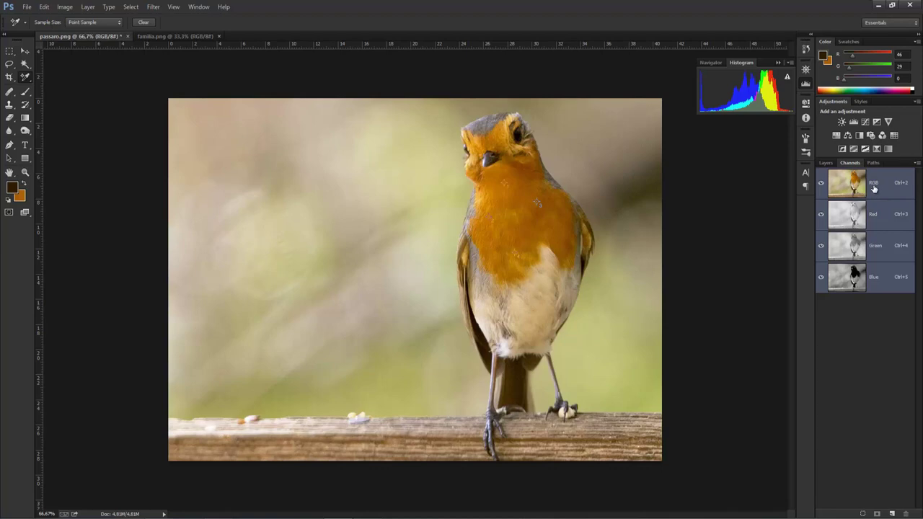
- Hide the Red, Green and Blue channels in turn, restore all three, and return to Layers
click(821, 215)
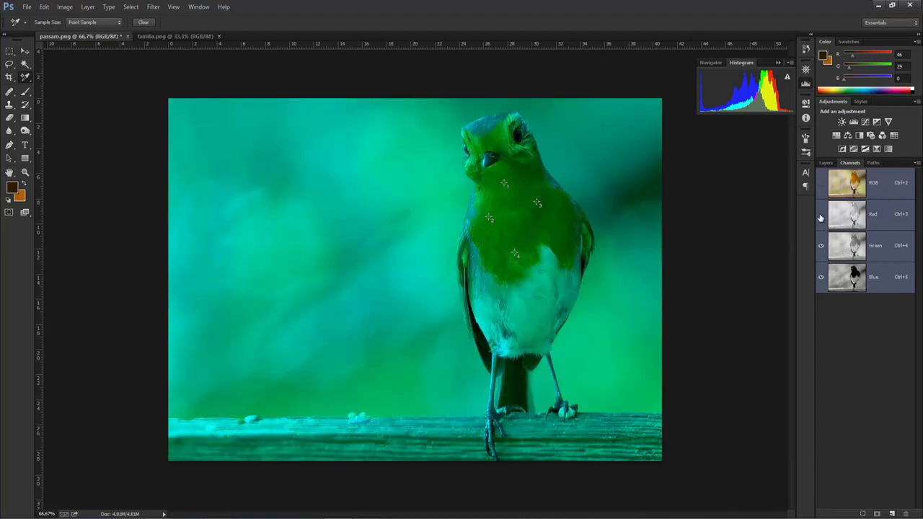
click(820, 214)
click(821, 246)
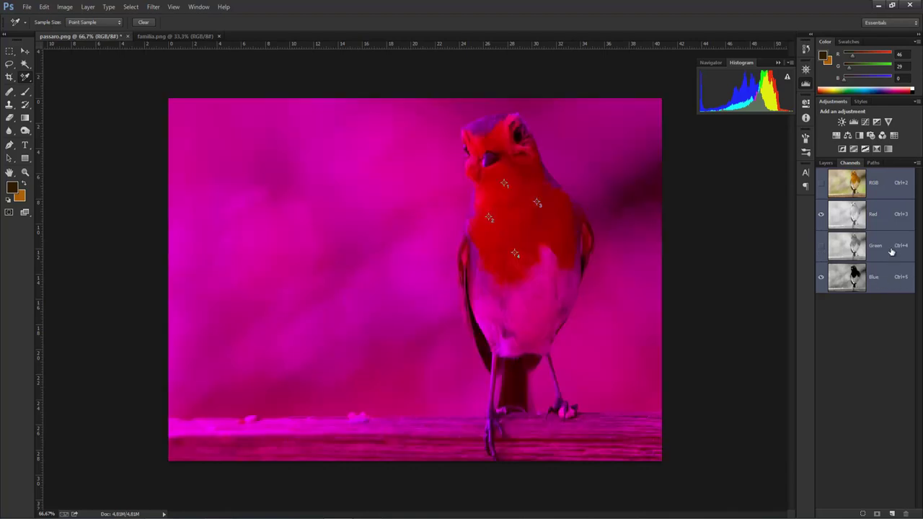
click(820, 215)
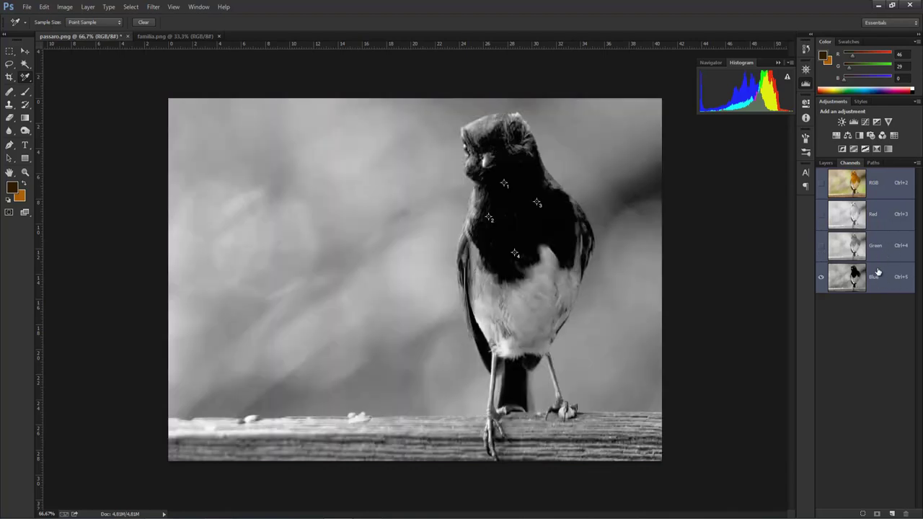
click(821, 246)
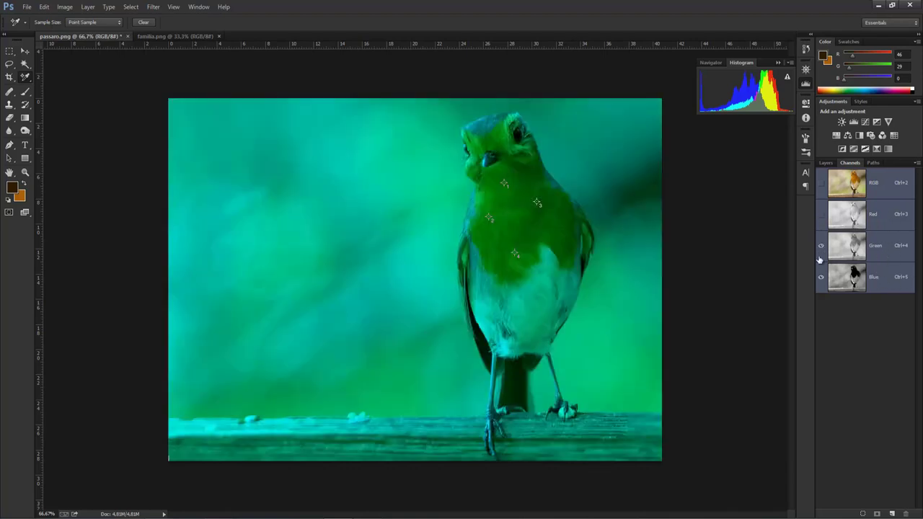
click(820, 214)
click(827, 163)
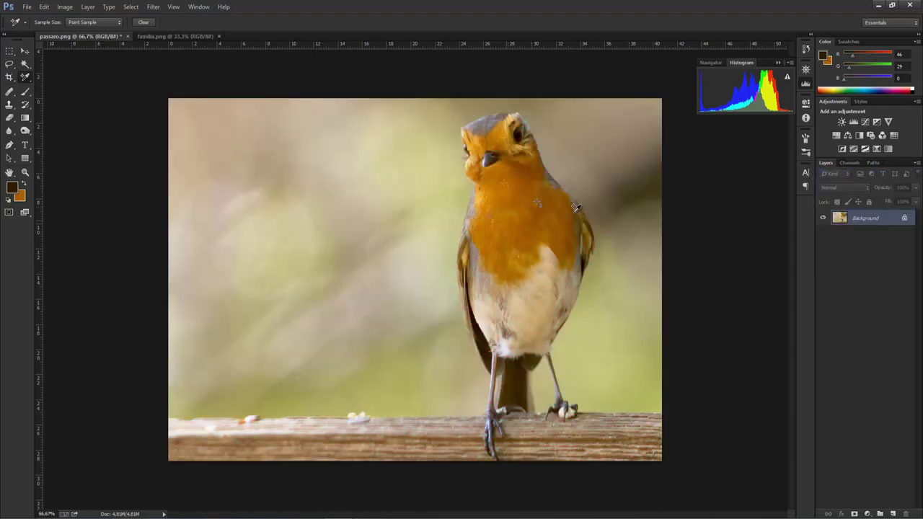
key(F8)
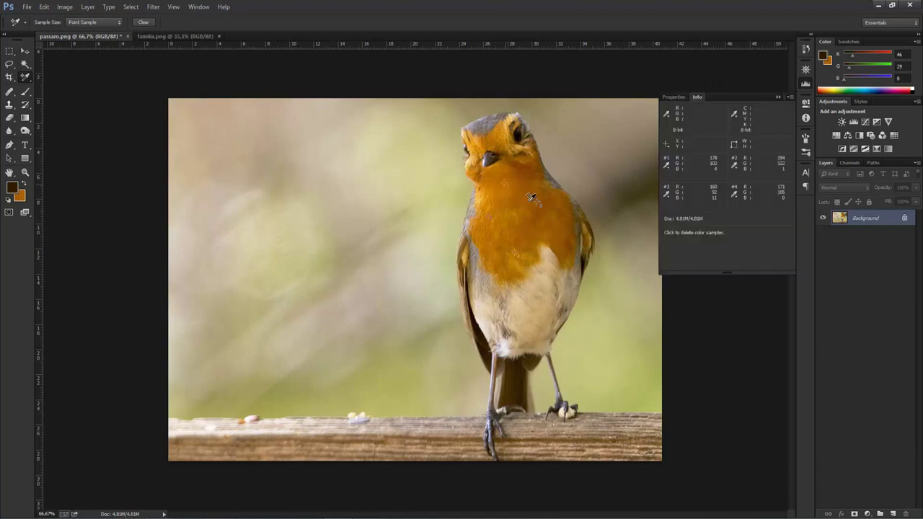
alt+click(538, 207)
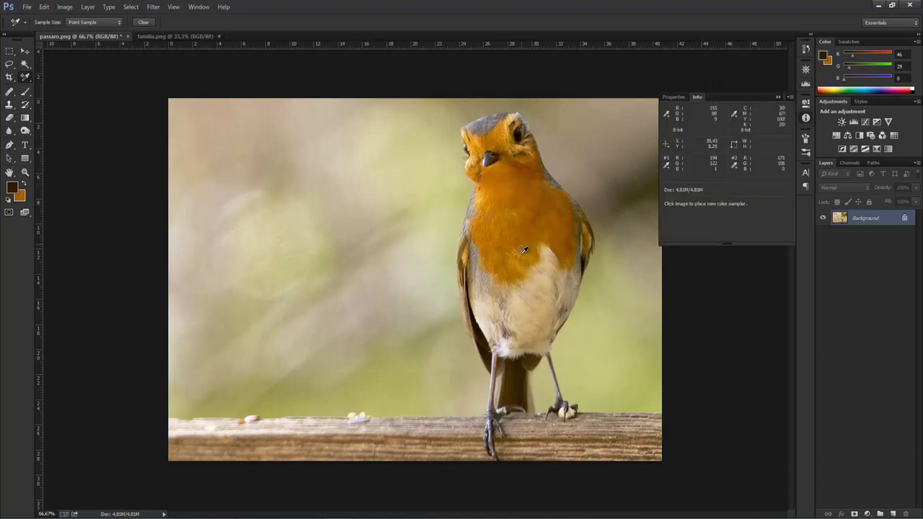
alt+click(516, 251)
alt+click(492, 225)
key(ctrl+1)
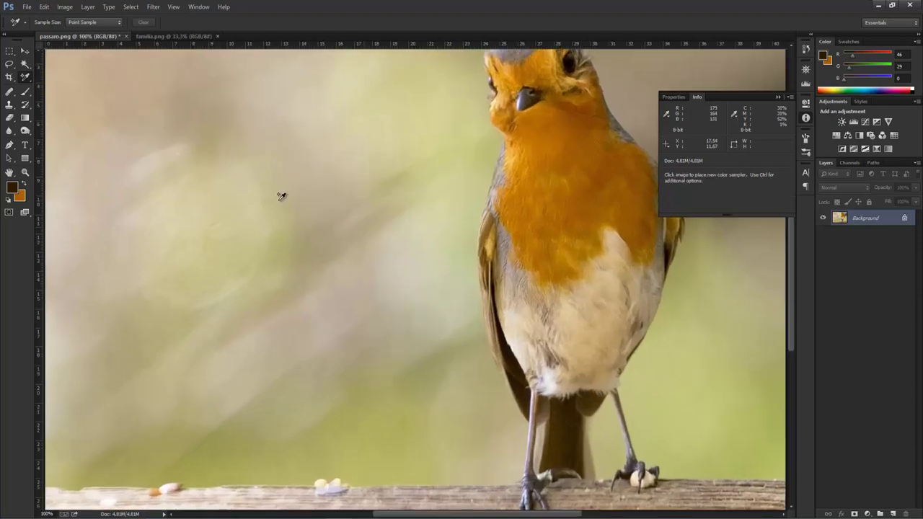
drag(336, 198, 293, 270)
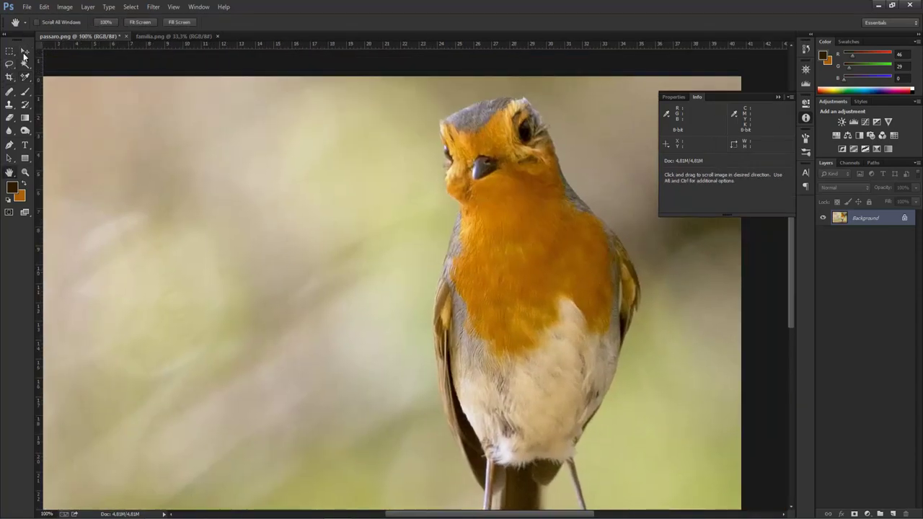
click(24, 53)
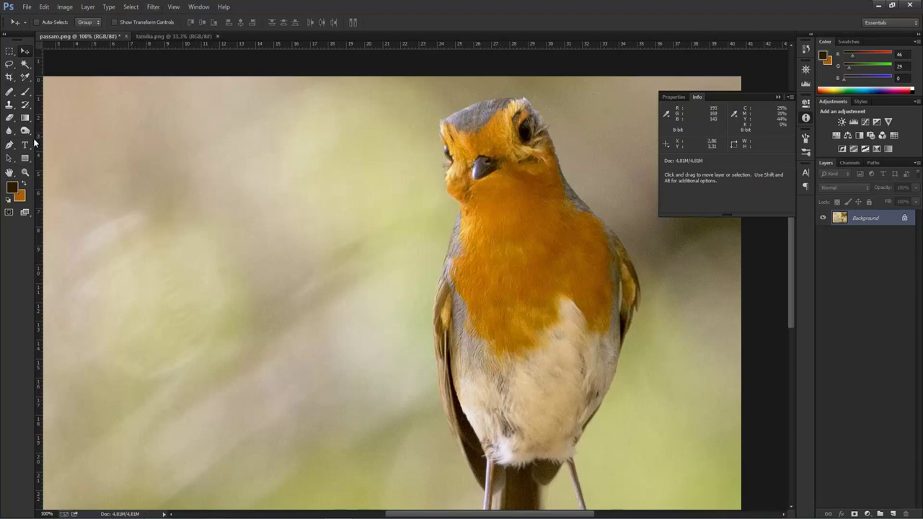
- Open Select > Color Range and reposition its dialog
click(192, 7)
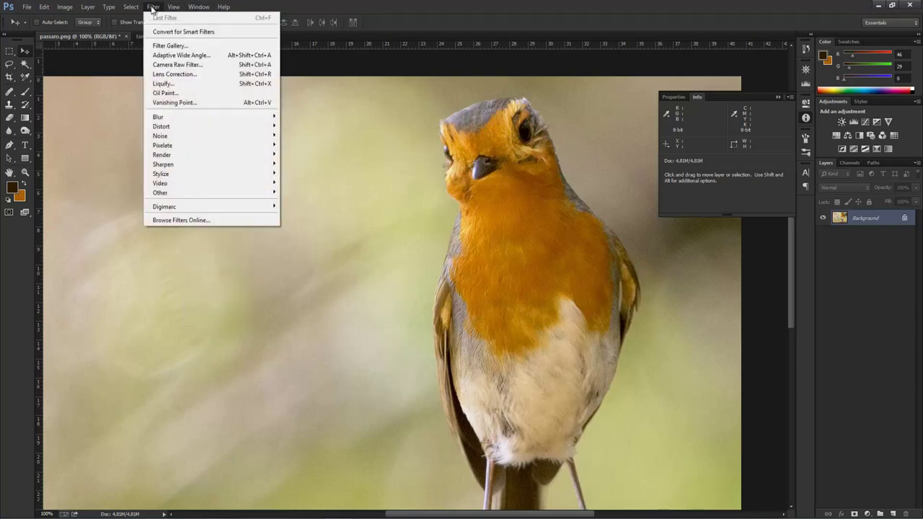
mouse_move(131, 7)
click(141, 104)
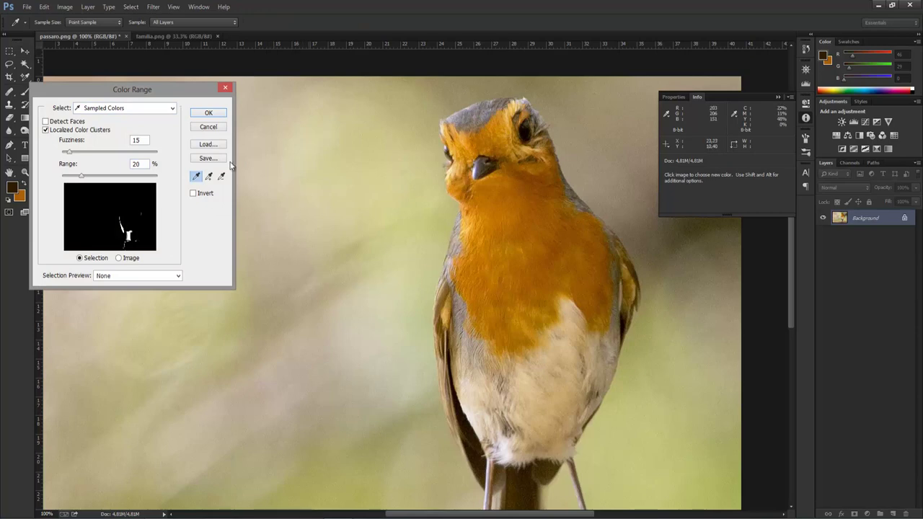
drag(144, 94, 194, 105)
drag(222, 163, 195, 225)
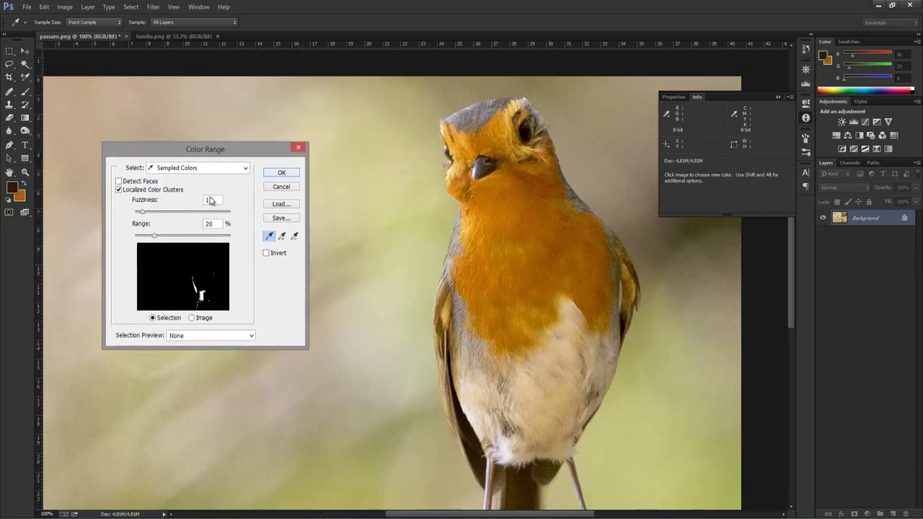
- Preview the Reds, Yellows, Greens and Cyans presets, then return to Sampled Colors
click(168, 169)
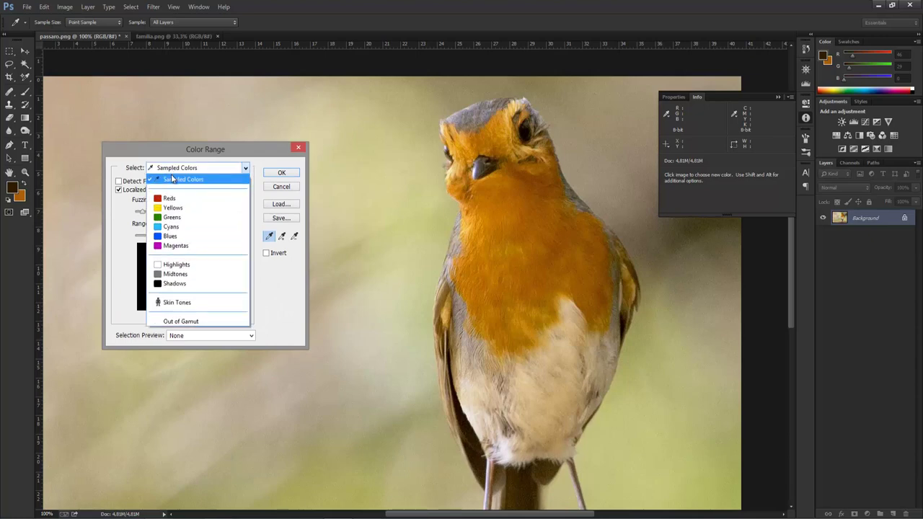
click(196, 189)
click(209, 168)
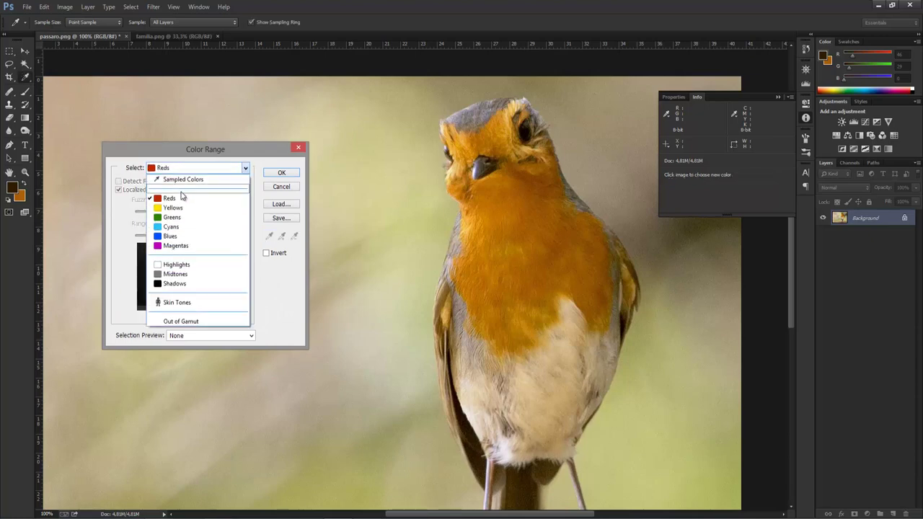
click(223, 208)
click(223, 170)
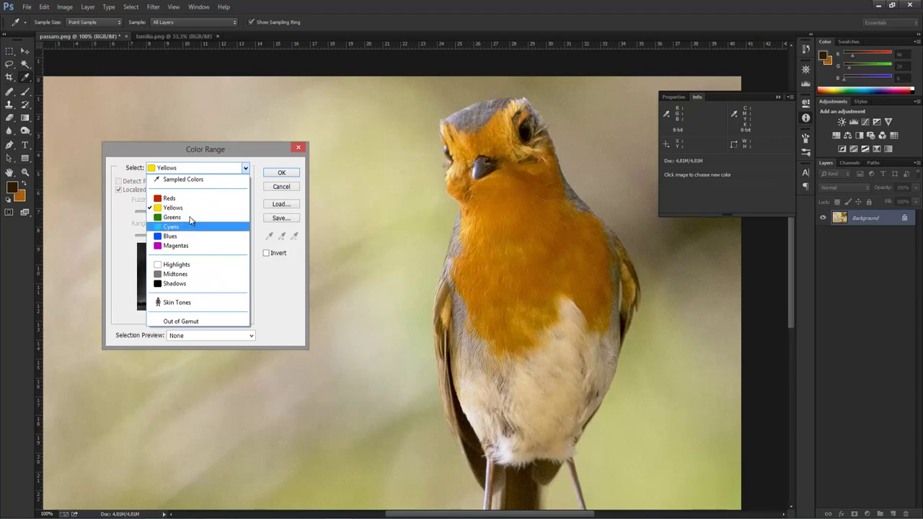
click(192, 217)
click(216, 169)
click(194, 226)
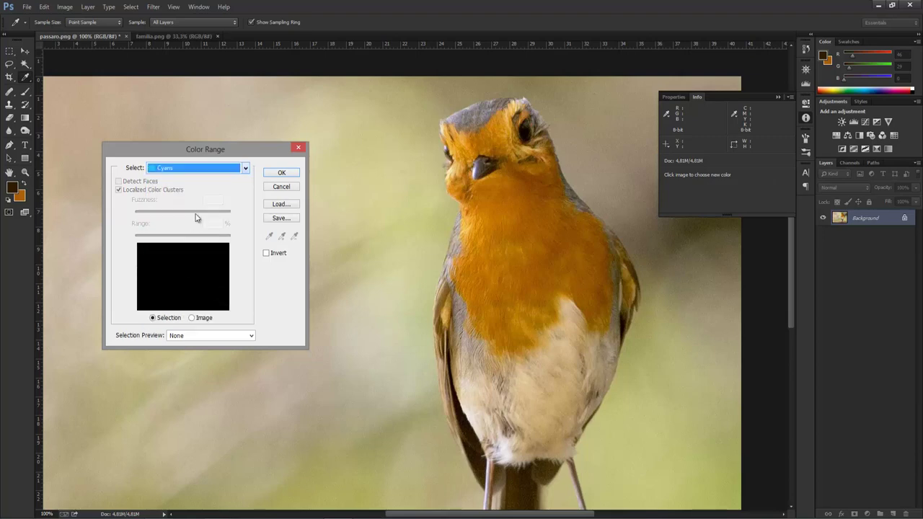
click(220, 169)
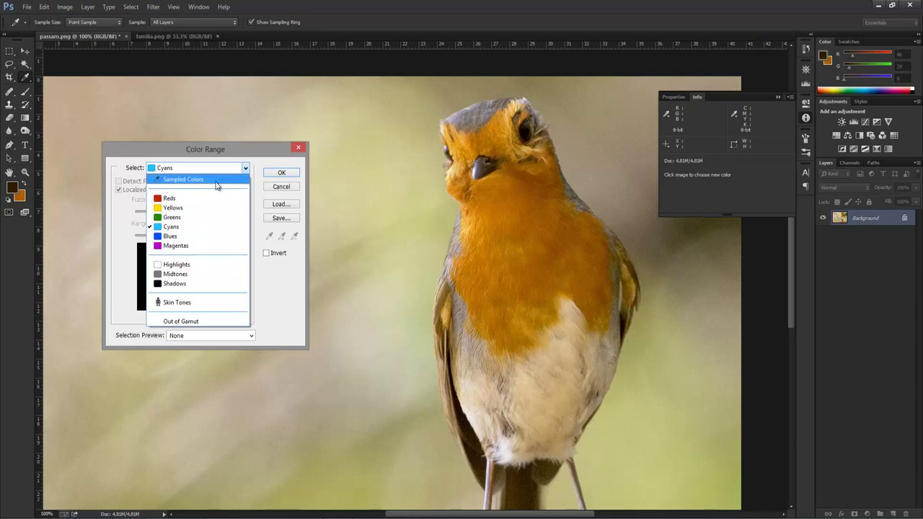
click(193, 182)
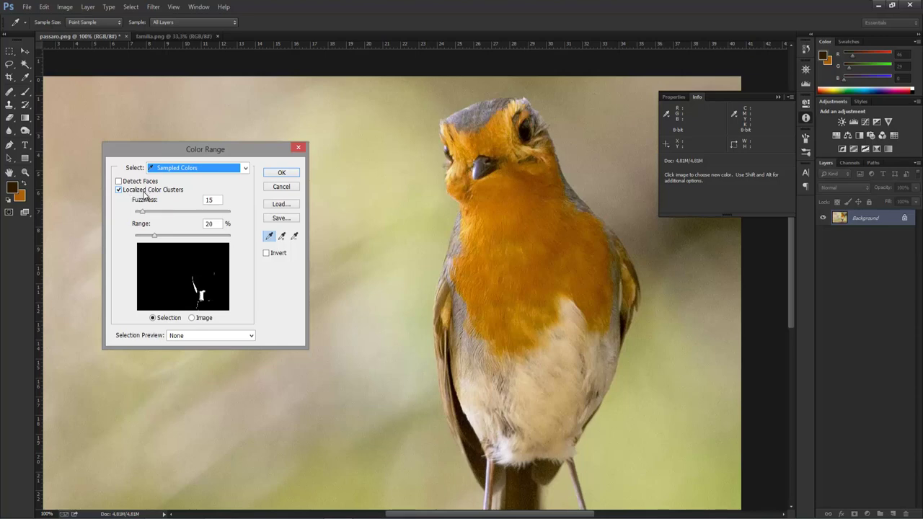
- Compare the selection with Localized Color Clusters on and off, and with Invert toggled
click(144, 193)
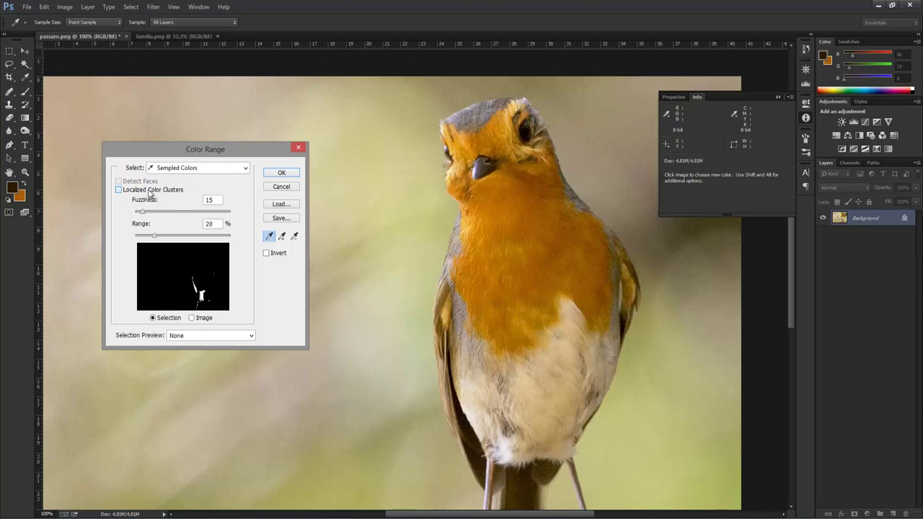
click(148, 194)
click(149, 193)
click(150, 193)
click(150, 193)
drag(219, 155, 254, 161)
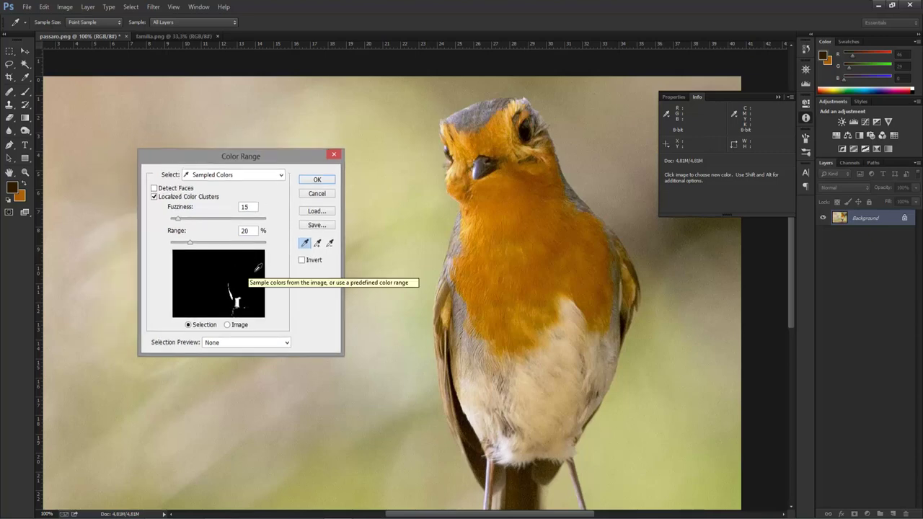
click(302, 261)
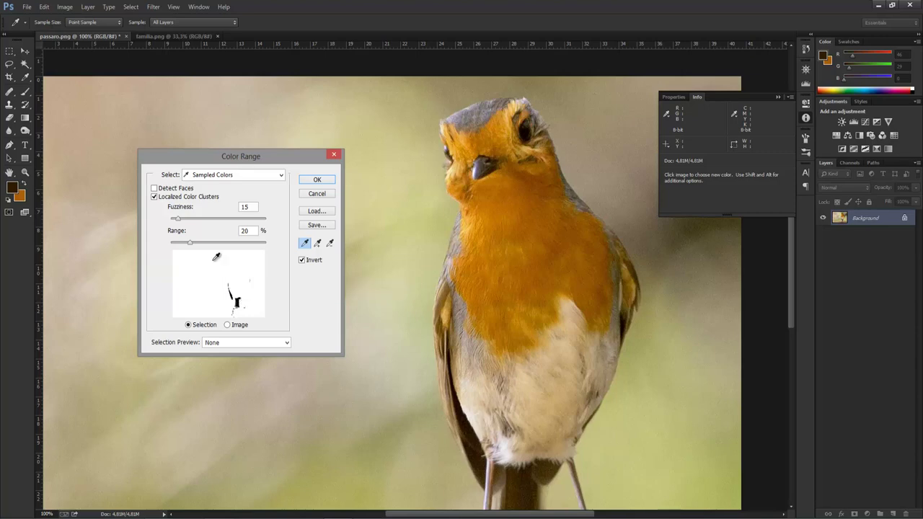
click(302, 260)
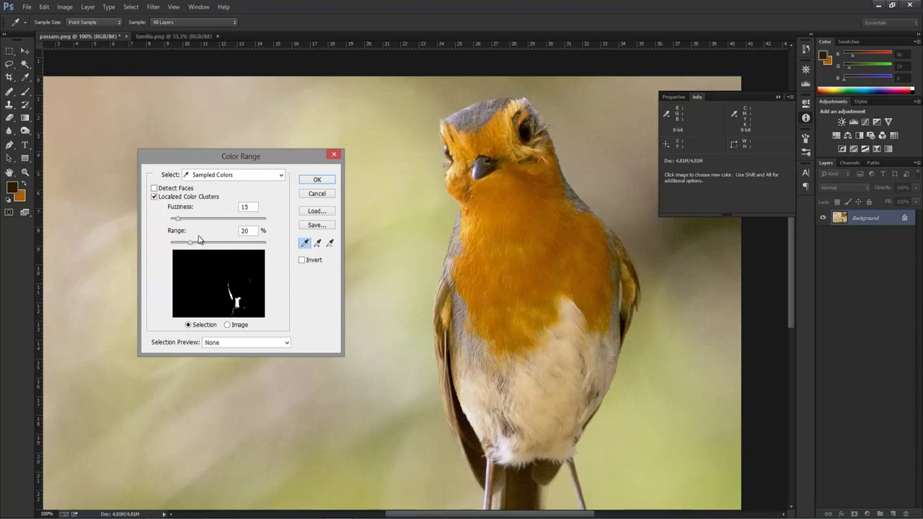
- Set Fuzziness to 55 and sample the robin's orange breast colour
drag(191, 242, 256, 245)
mouse_move(178, 220)
mouse_down()
mouse_move(263, 224)
mouse_move(196, 223)
mouse_move(231, 225)
mouse_move(221, 226)
mouse_move(240, 229)
mouse_move(241, 242)
mouse_move(177, 243)
mouse_move(246, 242)
mouse_move(186, 242)
mouse_up()
text(20)
text(142)
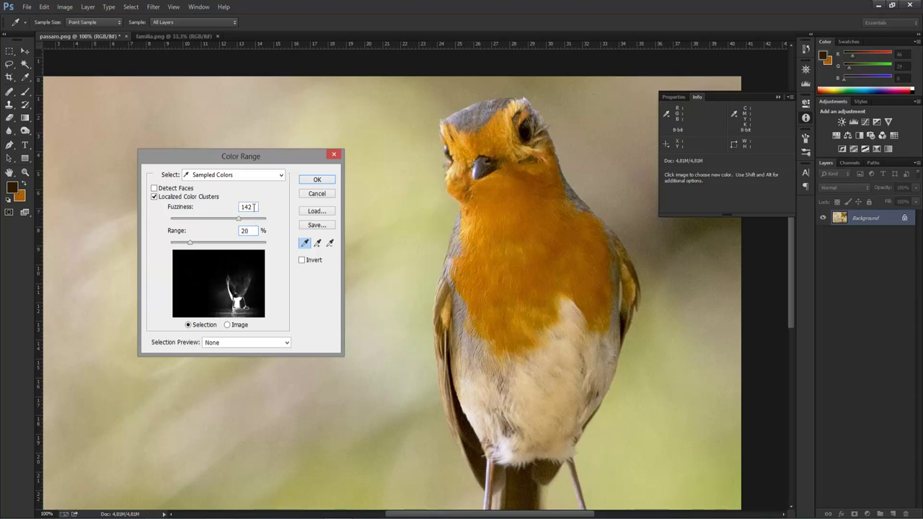
mouse_move(239, 219)
mouse_down()
mouse_move(193, 219)
mouse_move(201, 221)
mouse_up()
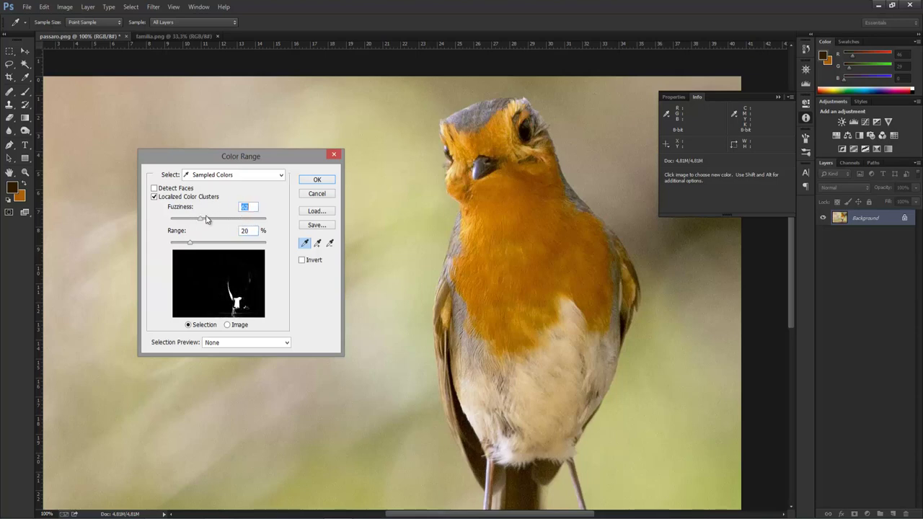
text(8)
text(5)
text(5)
click(518, 213)
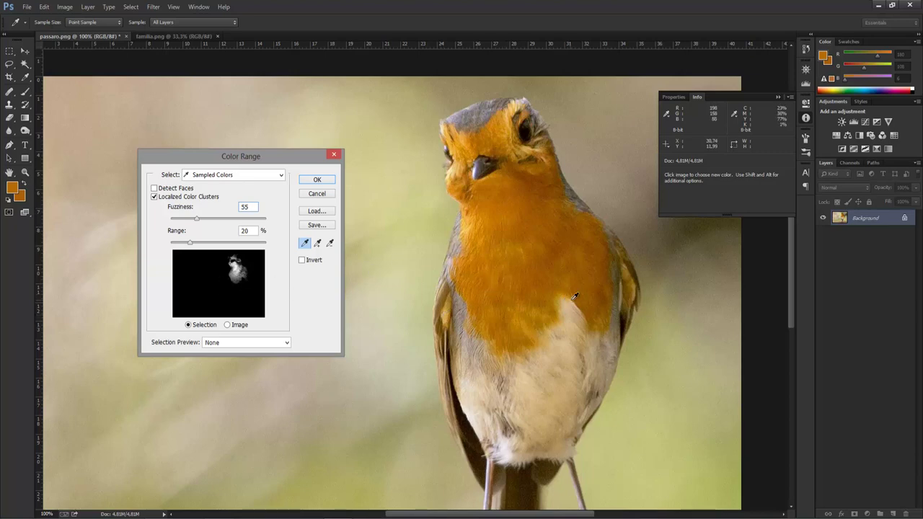
- Add the upper, lower and darker orange breast tones with the Add to Sample eyedropper
click(319, 244)
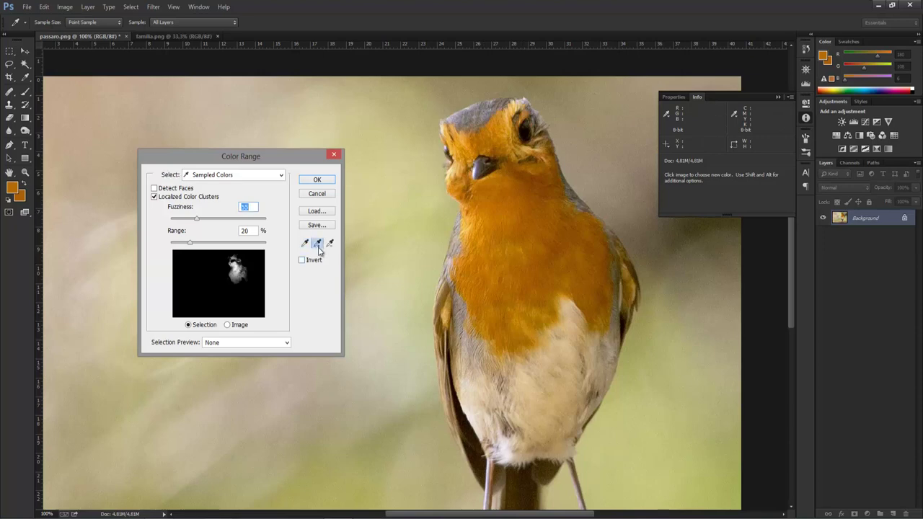
click(507, 328)
mouse_move(512, 335)
mouse_down()
mouse_move(564, 283)
mouse_move(581, 285)
mouse_move(593, 312)
mouse_move(606, 260)
mouse_move(600, 241)
mouse_move(544, 212)
mouse_move(502, 127)
mouse_move(462, 136)
mouse_move(459, 177)
mouse_move(481, 269)
mouse_move(599, 302)
mouse_move(598, 313)
mouse_move(560, 275)
mouse_up()
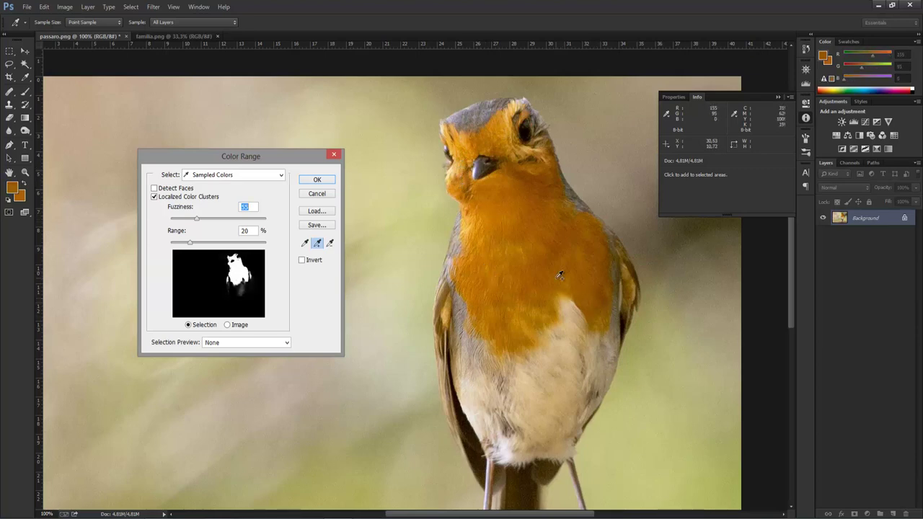
mouse_move(519, 315)
mouse_down()
mouse_move(498, 310)
mouse_move(472, 266)
mouse_up()
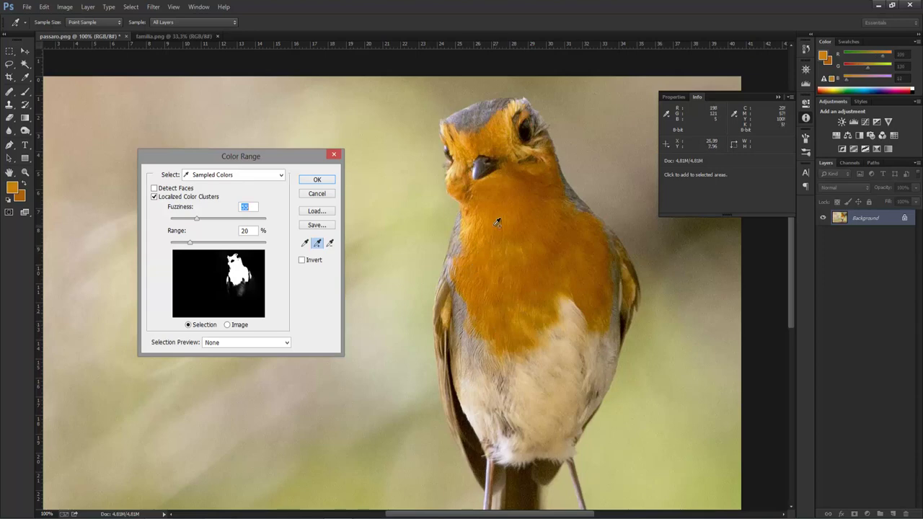
drag(497, 222, 556, 213)
mouse_move(536, 166)
mouse_down()
mouse_move(547, 171)
mouse_move(444, 221)
mouse_move(478, 195)
mouse_up()
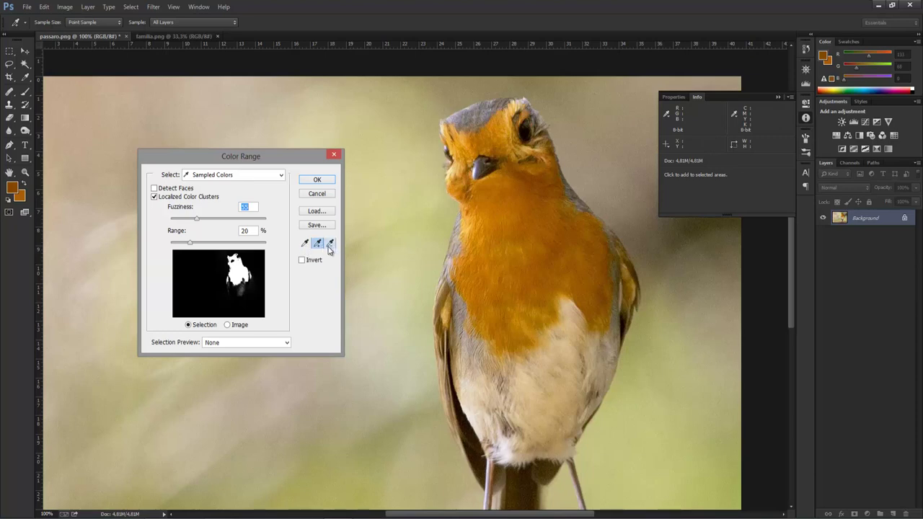
- Subtract and re-add a breast tone to refine the range, then accept the selection
click(329, 246)
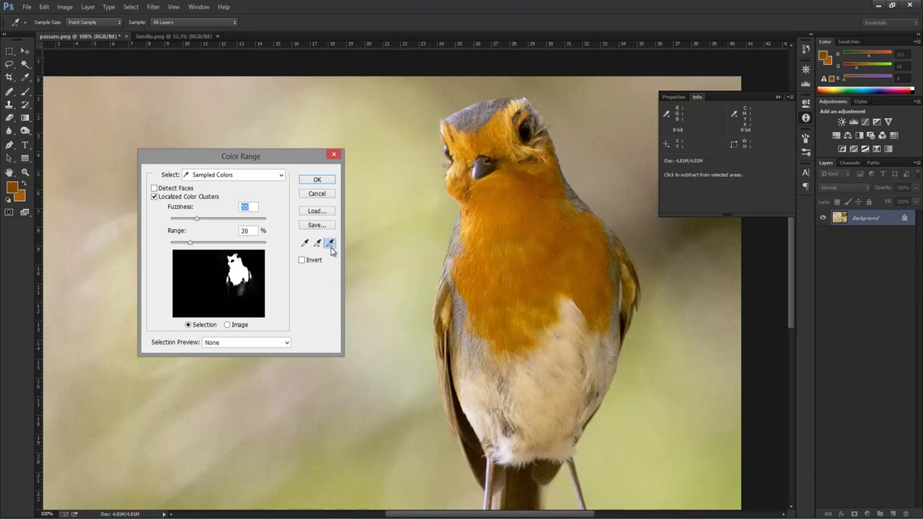
click(525, 298)
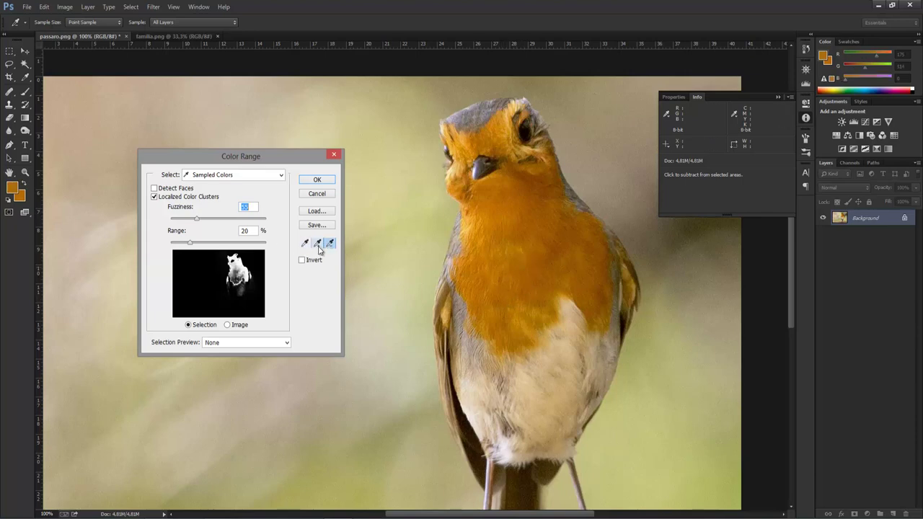
click(318, 243)
click(510, 304)
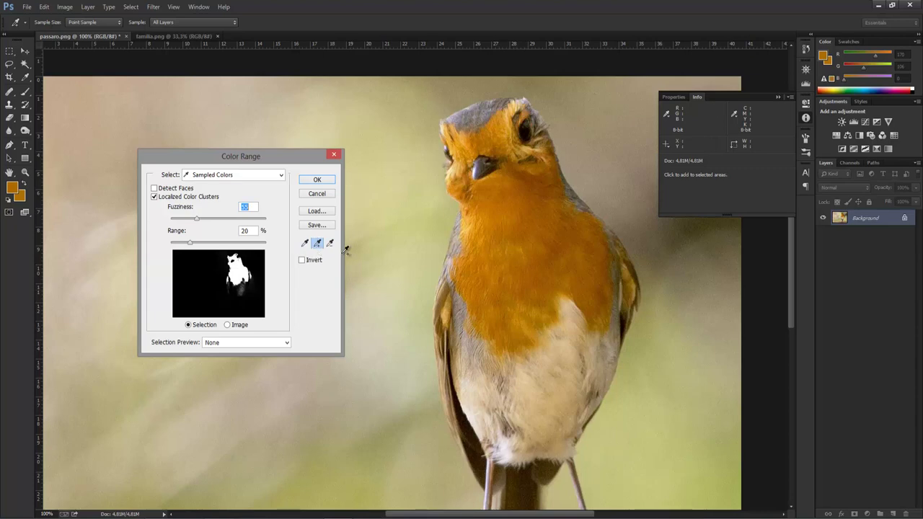
drag(505, 307, 546, 284)
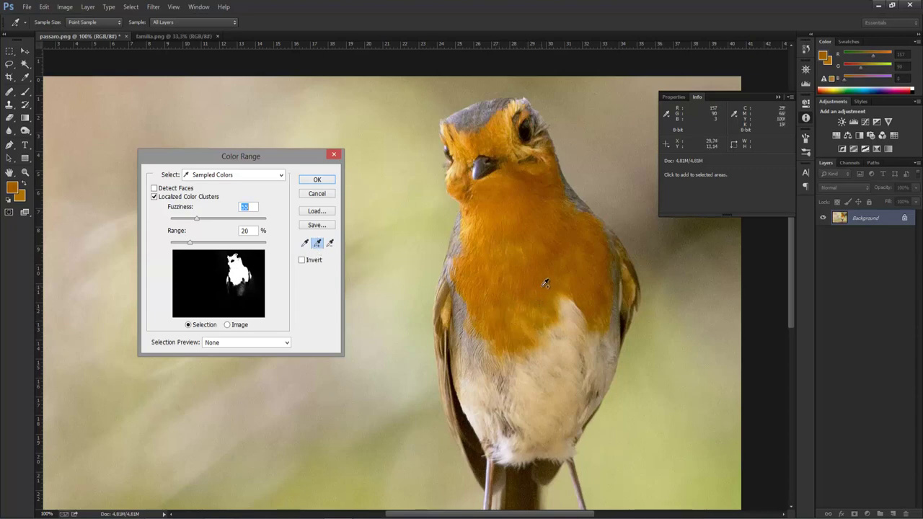
click(315, 186)
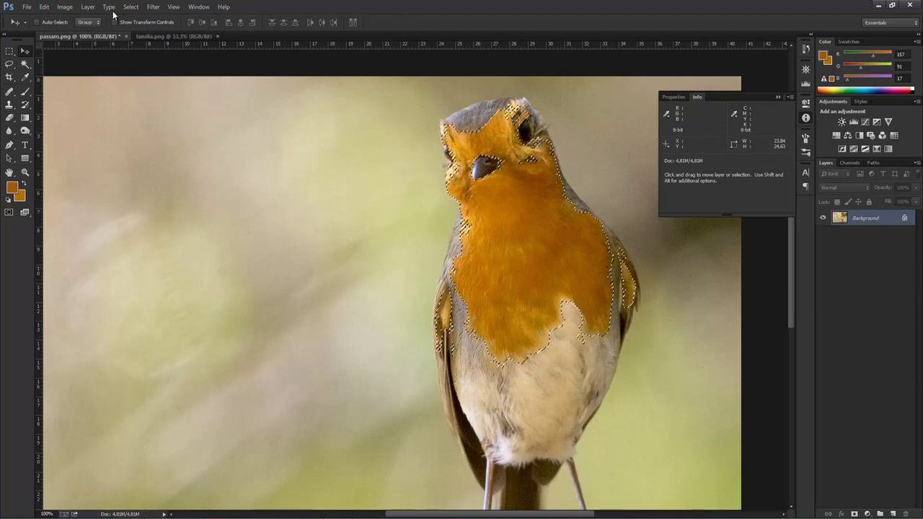
- Preview Image > Adjustments > Hue/Saturation, cancel it, and open the adjustment layer menu
click(66, 7)
mouse_move(80, 32)
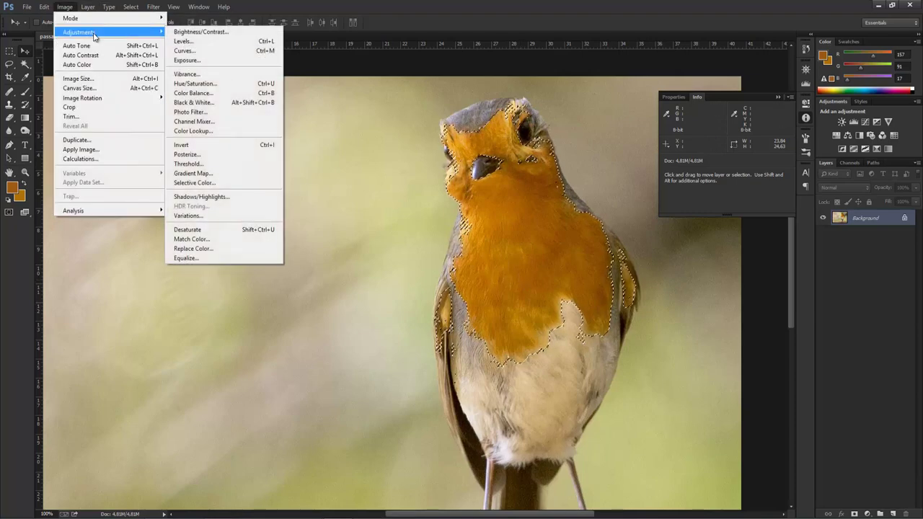
click(210, 85)
mouse_move(671, 126)
mouse_down()
mouse_move(297, 187)
mouse_move(289, 164)
mouse_up()
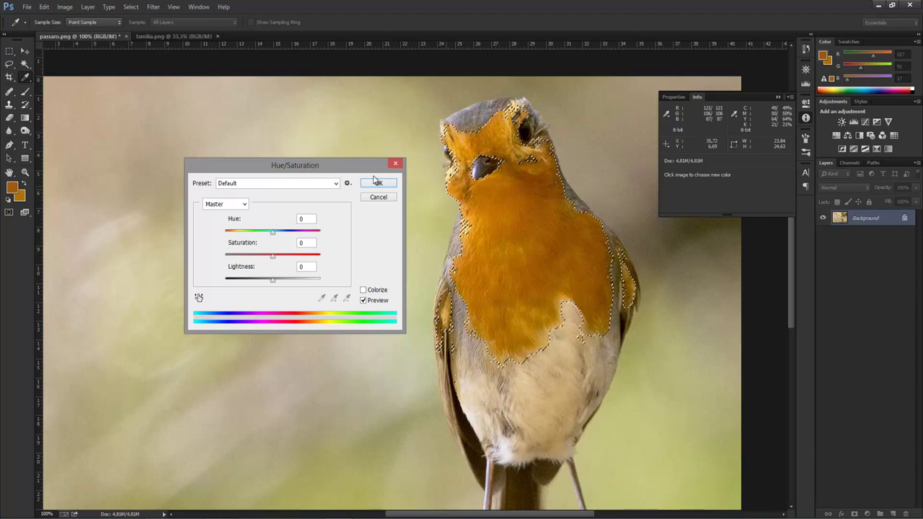
drag(372, 165, 390, 168)
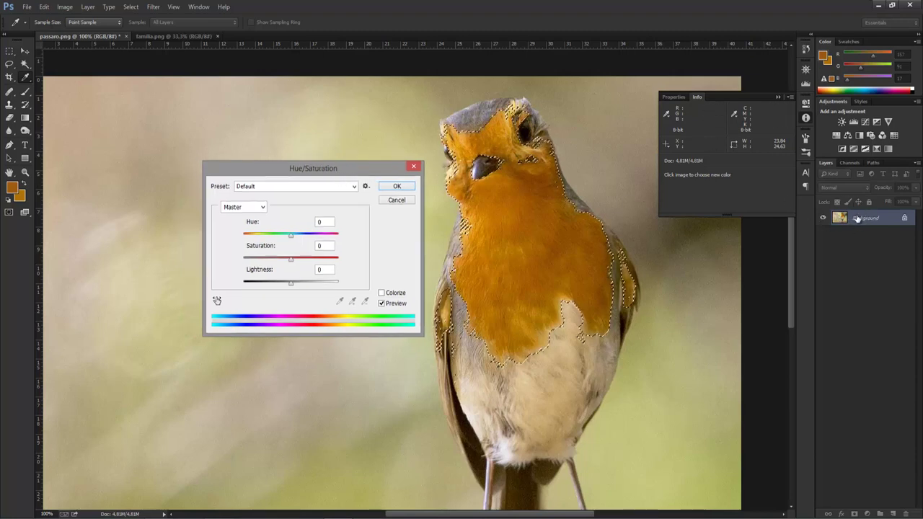
click(415, 168)
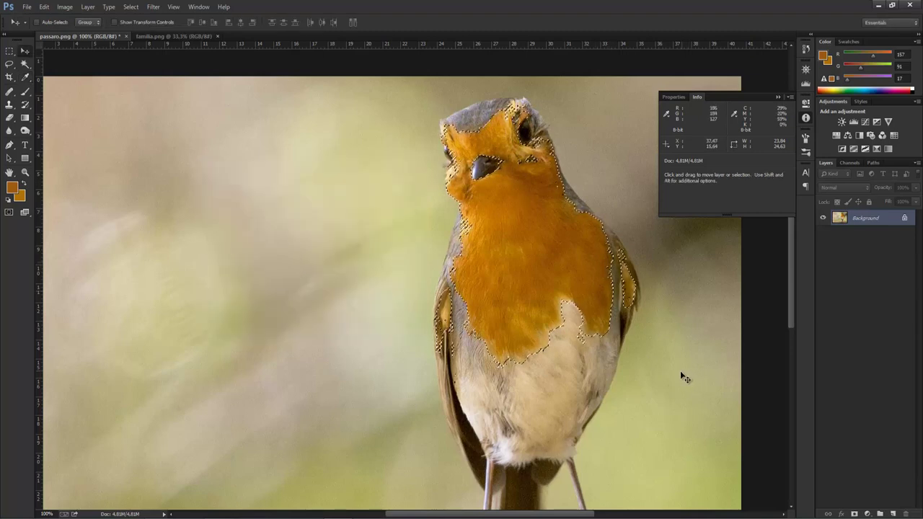
click(867, 514)
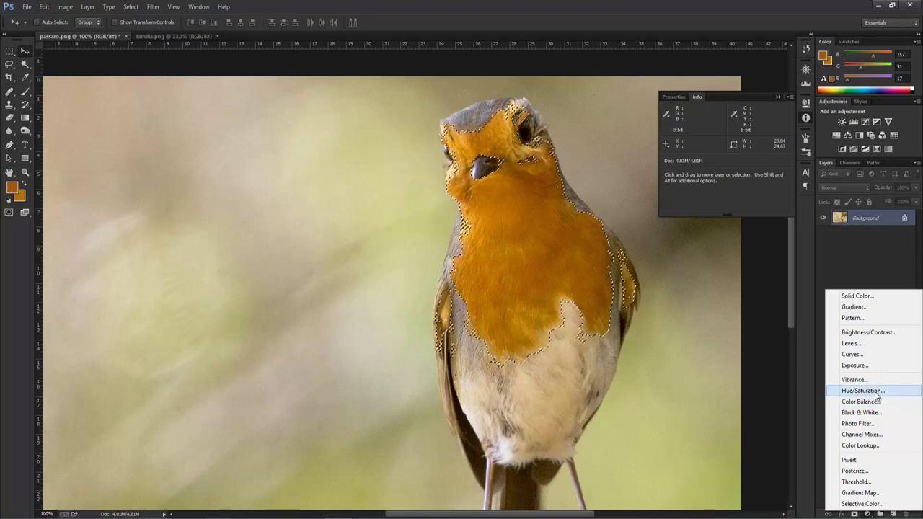
- Add a Hue/Saturation adjustment layer with Hue −24 and Saturation −15
click(867, 391)
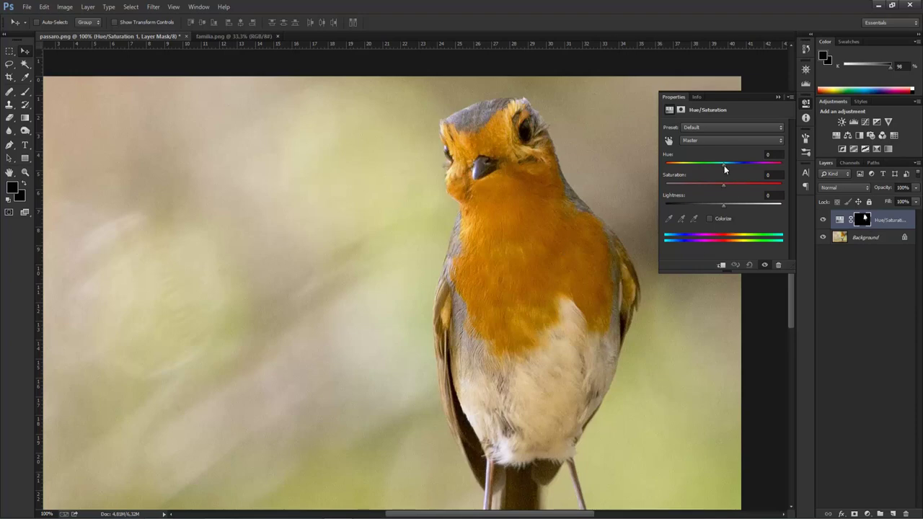
mouse_move(724, 165)
mouse_down()
mouse_move(702, 166)
mouse_move(740, 175)
mouse_move(711, 181)
mouse_up()
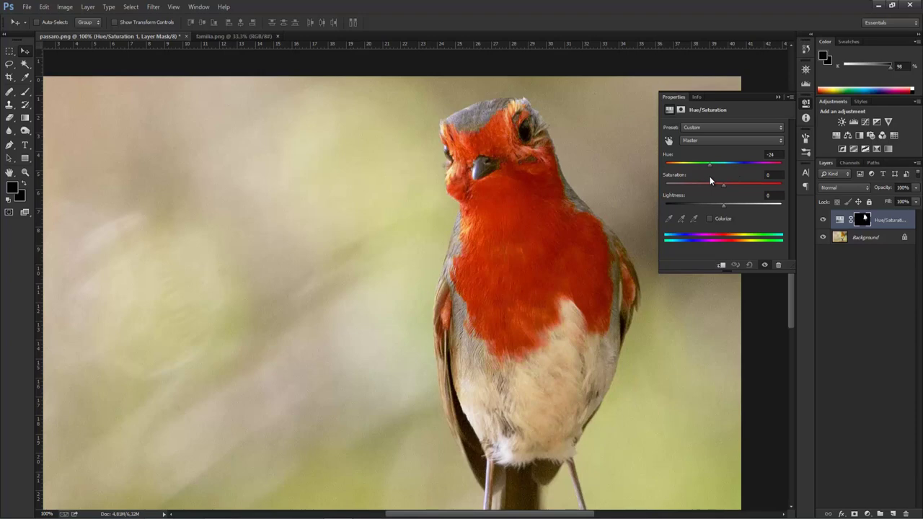
drag(713, 176, 726, 186)
key(ctrl+z)
key(super)
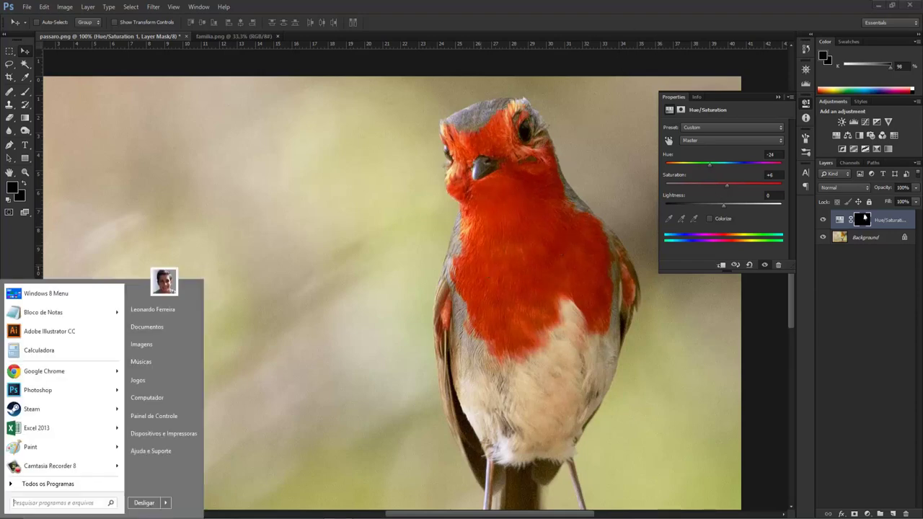
key(super)
key(ctrl+minus)
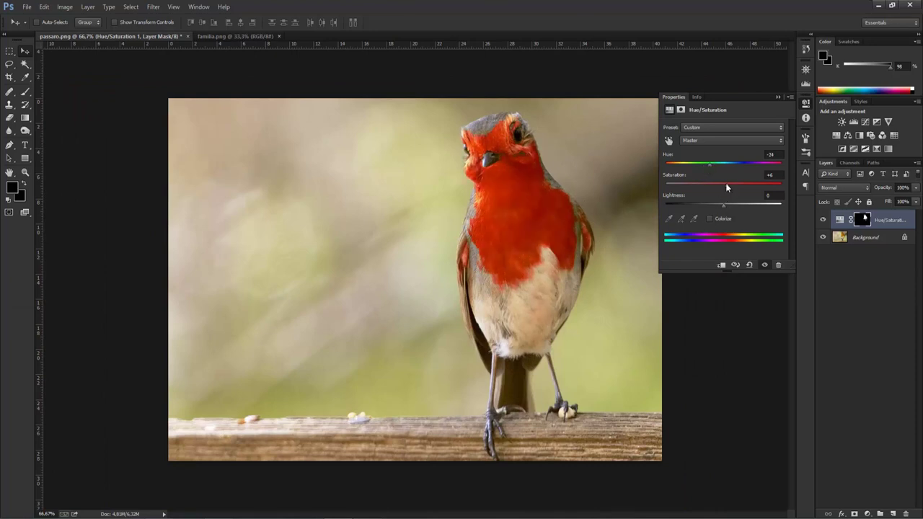
drag(725, 185, 720, 184)
- Toggle the adjustment layer's visibility to compare the red robin with the original
click(823, 219)
click(823, 220)
click(822, 220)
click(822, 219)
click(823, 219)
click(823, 219)
click(823, 219)
click(823, 219)
- Set up a 20 px Brush at 82% opacity, zoomed in on the robin's wing
click(25, 91)
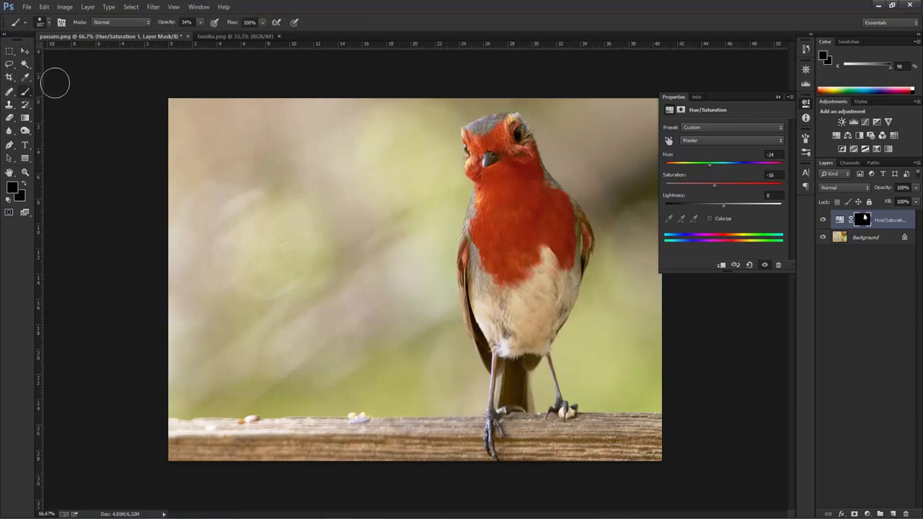
key(ctrl+plus)
key(ctrl+plus)
key(ctrl+plus)
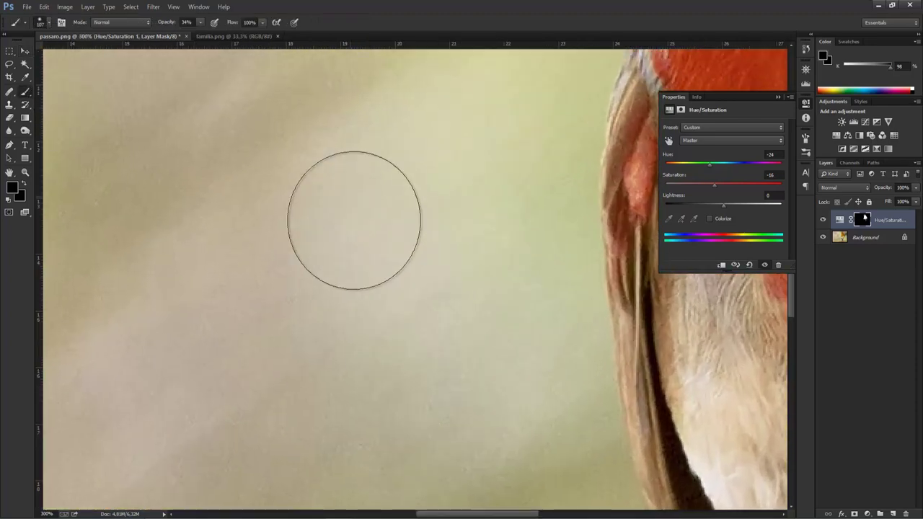
key(h)
drag(476, 257, 198, 282)
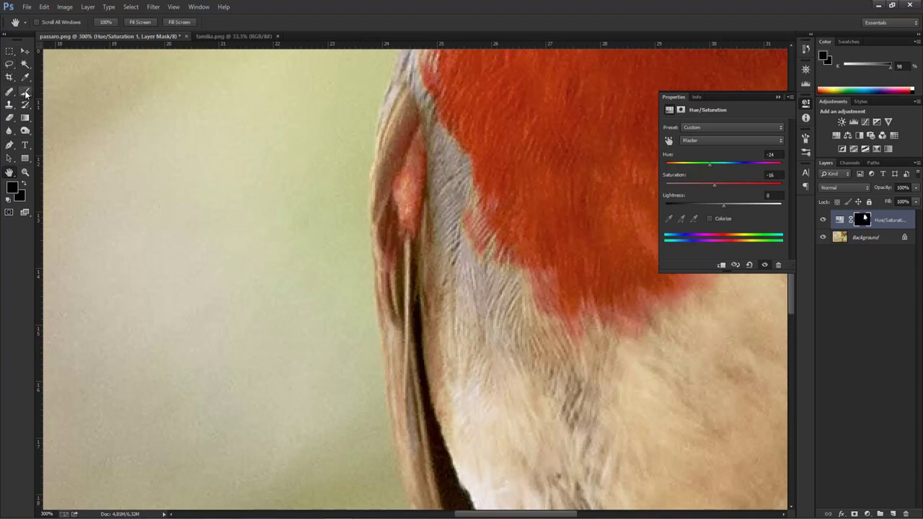
click(25, 91)
click(41, 22)
drag(75, 51, 66, 56)
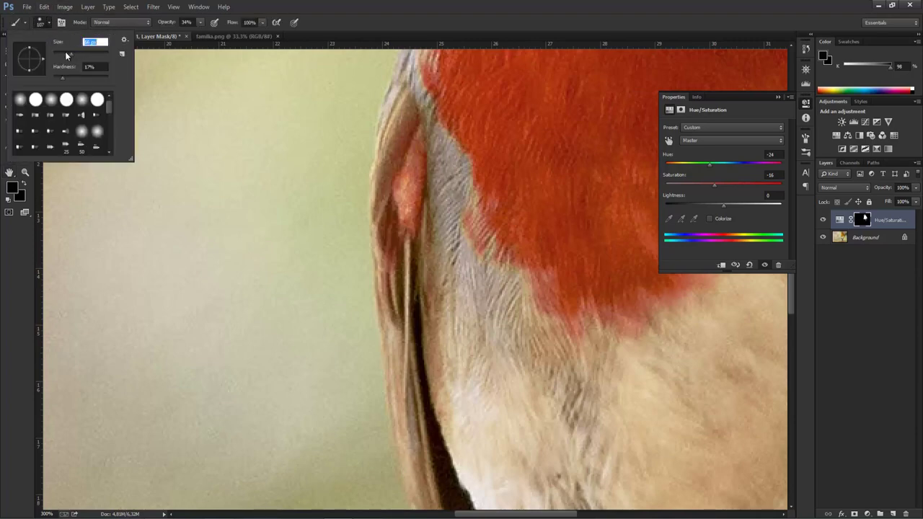
text(45)
key(Tab)
click(200, 22)
drag(206, 37, 227, 36)
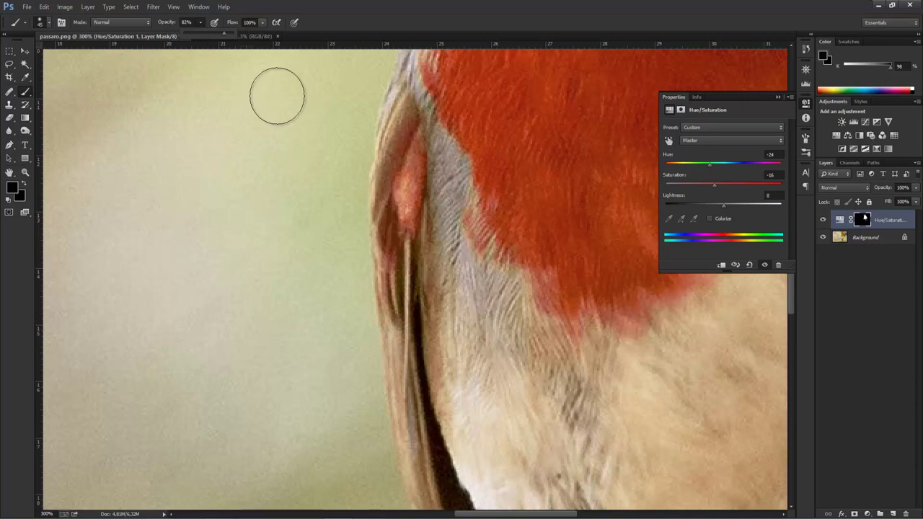
click(48, 22)
click(58, 55)
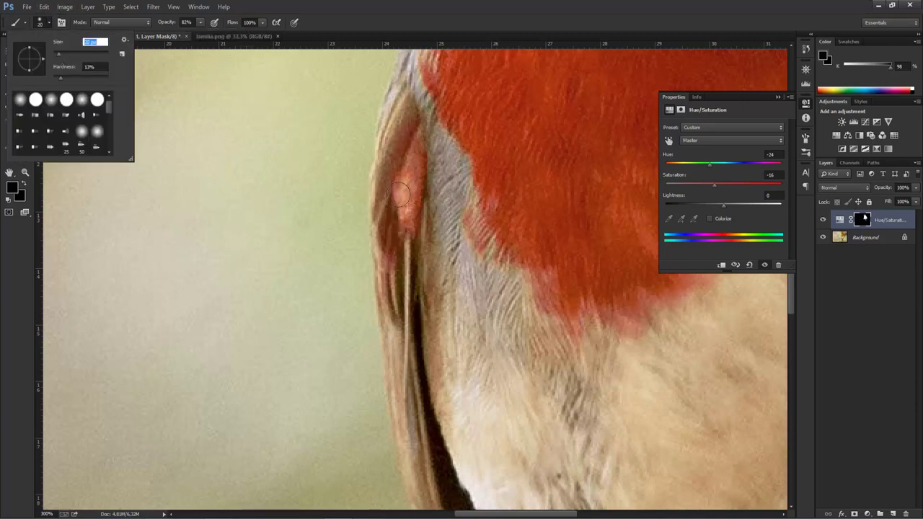
click(397, 159)
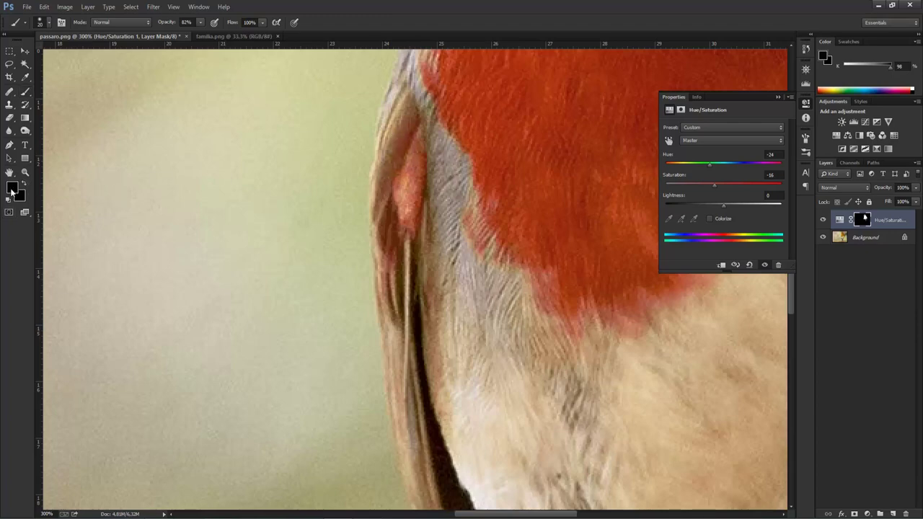
- Paint white on the Hue/Saturation mask along the wing's feather edge
click(12, 187)
drag(320, 362, 263, 352)
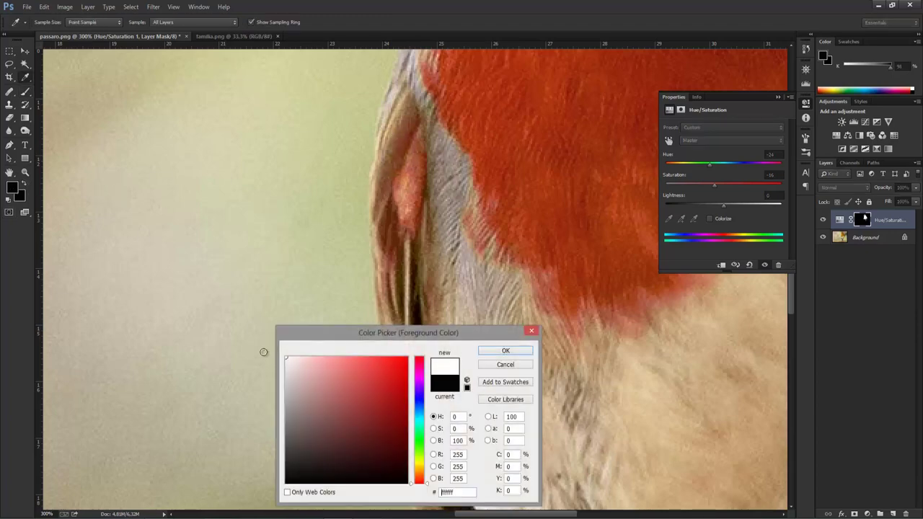
click(505, 351)
mouse_move(396, 124)
mouse_down()
mouse_move(401, 99)
mouse_move(398, 377)
mouse_move(407, 389)
mouse_up()
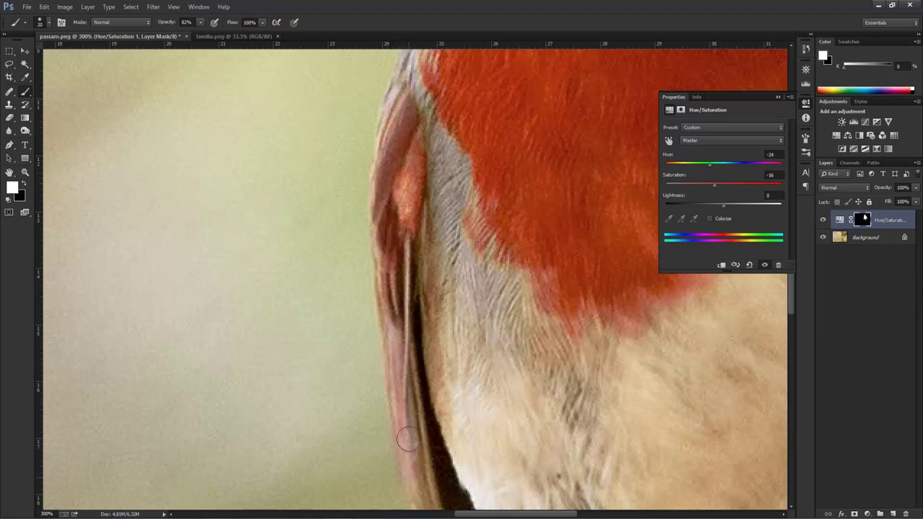
scroll(406, 390, down, 2)
scroll(411, 375, down, 2)
drag(408, 287, 440, 440)
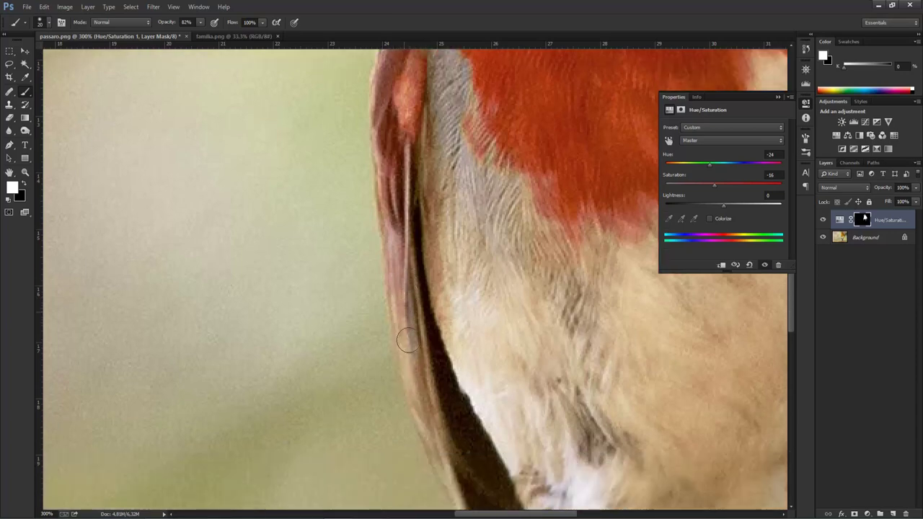
scroll(438, 406, down, 2)
- Zoom out to the whole robin and select the Background layer
key(ctrl+minus)
key(ctrl+minus)
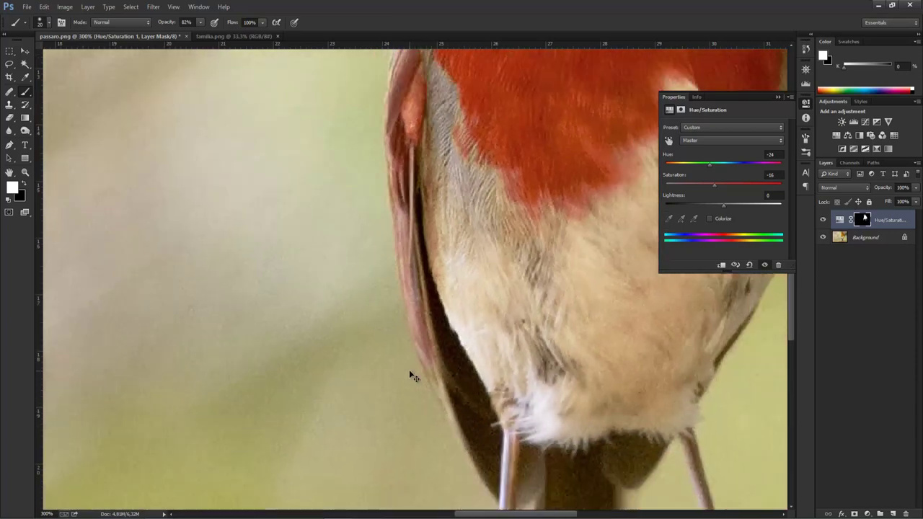
key(ctrl+minus)
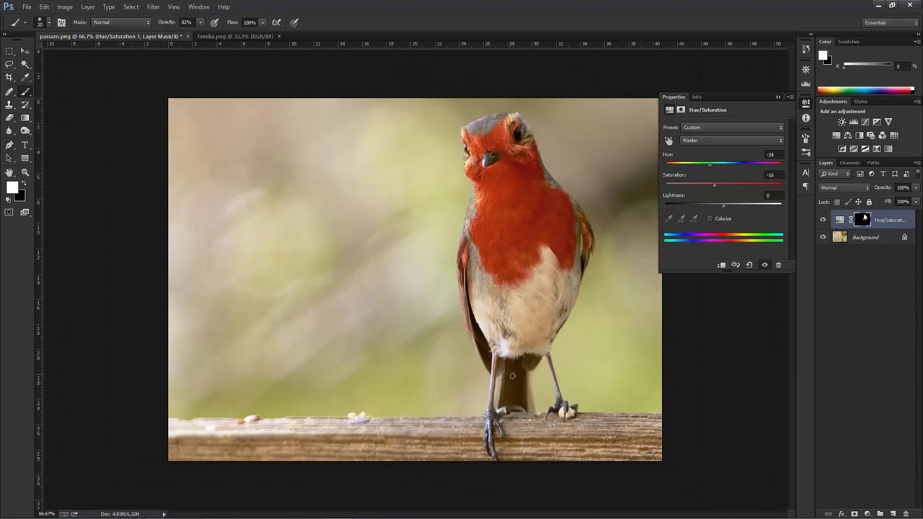
key(alt+bracketleft)
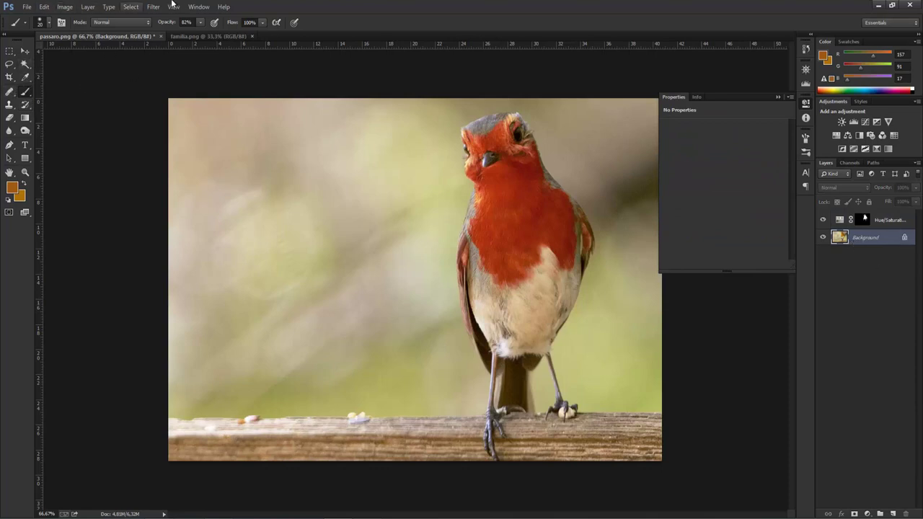
- Colour-range select the dark tail, legs and feet from several samples, and accept
click(130, 7)
click(157, 103)
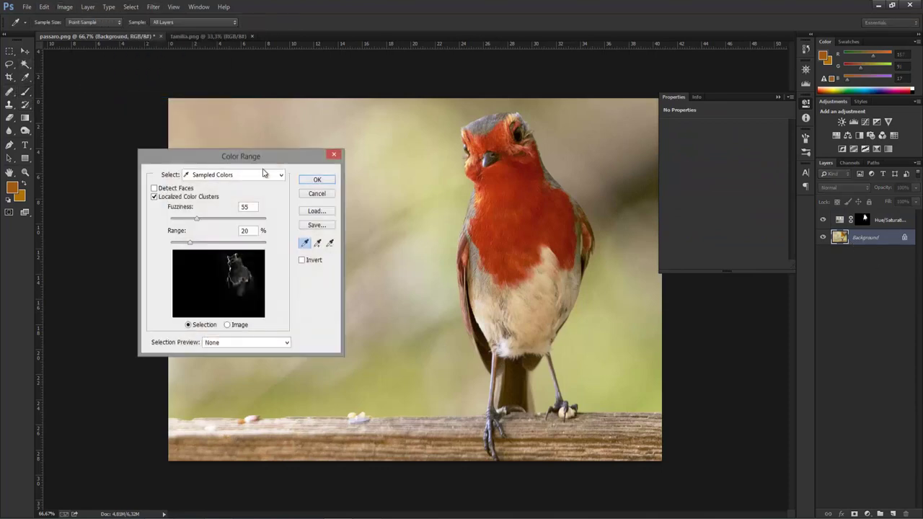
click(511, 380)
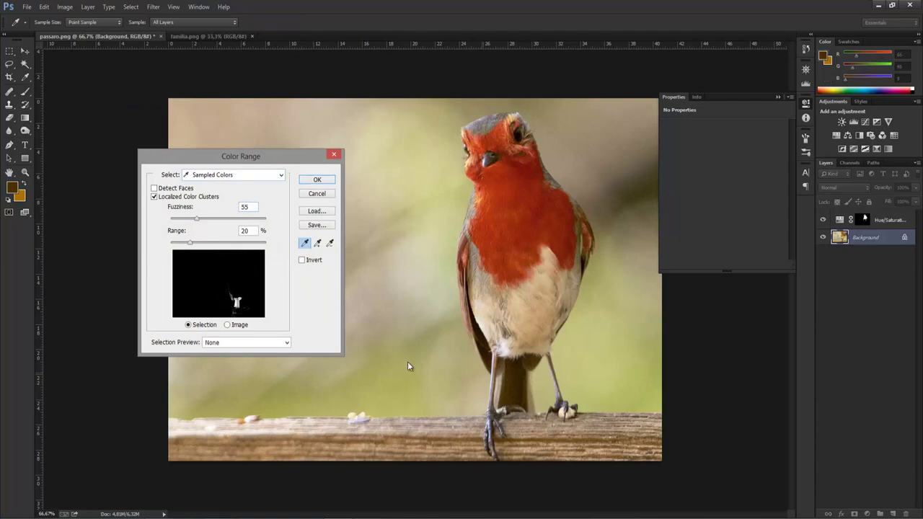
click(318, 245)
click(519, 380)
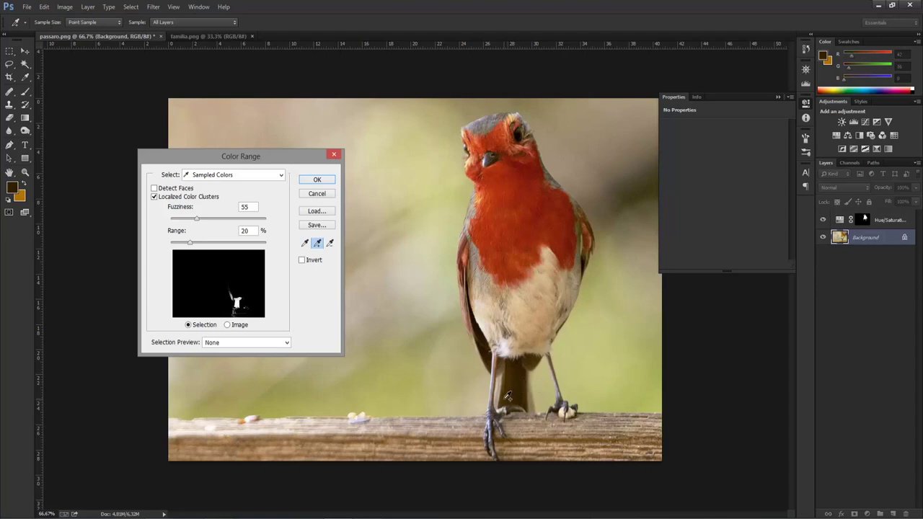
click(488, 347)
click(484, 332)
click(509, 374)
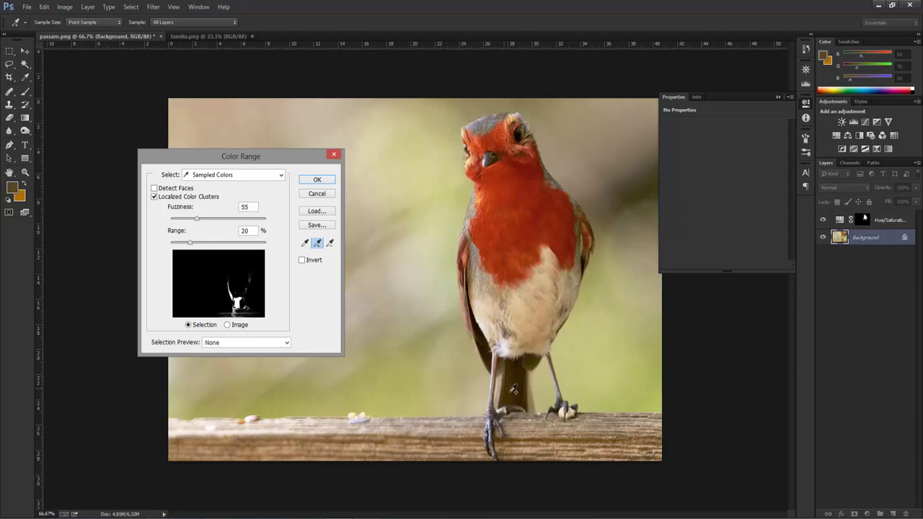
key(ctrl)
click(516, 383)
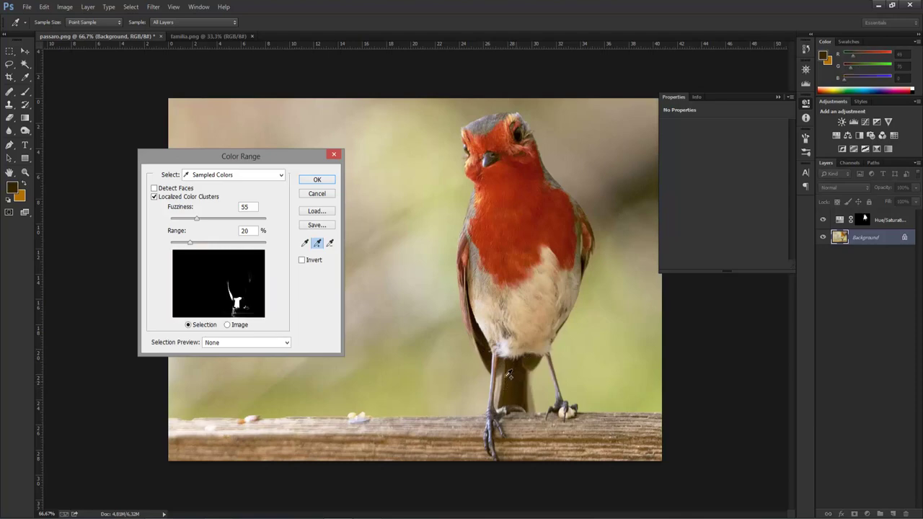
click(483, 357)
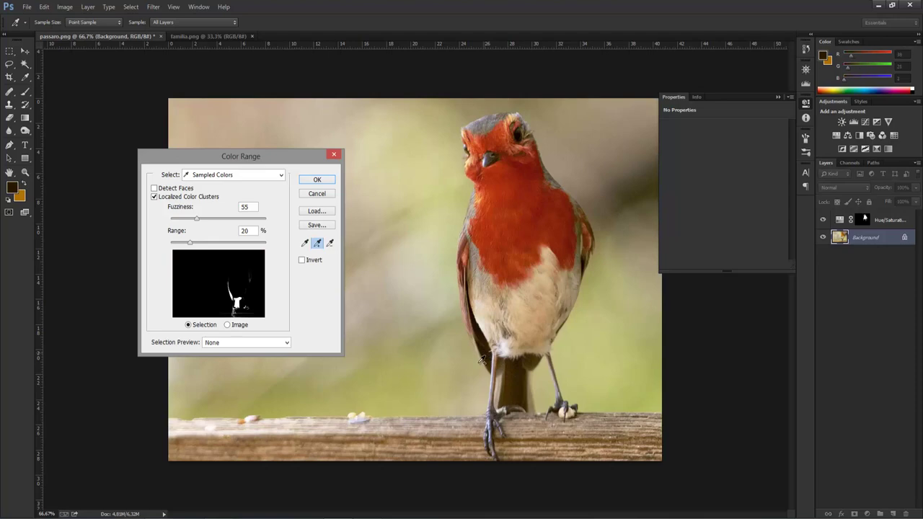
click(318, 180)
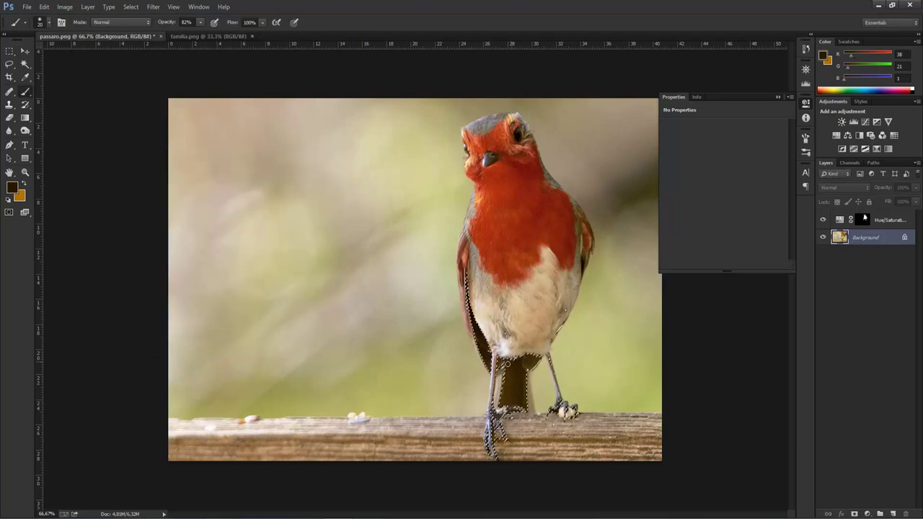
- Add a Hue/Saturation layer that darkens and desaturates the robin's legs and tail to maroon
click(867, 513)
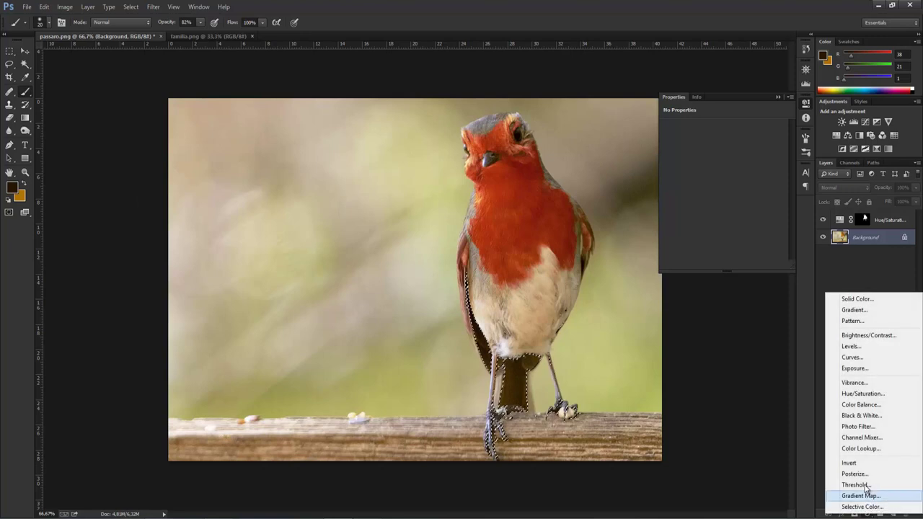
click(860, 393)
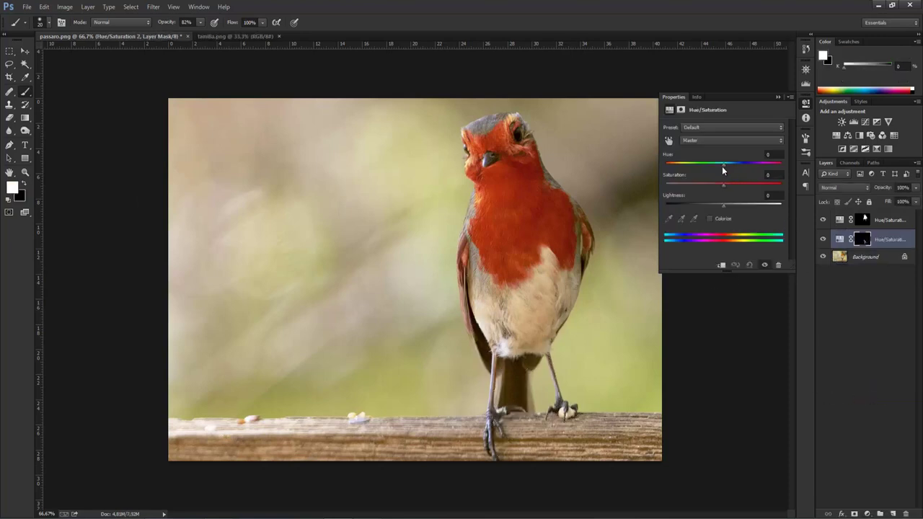
drag(725, 185, 663, 186)
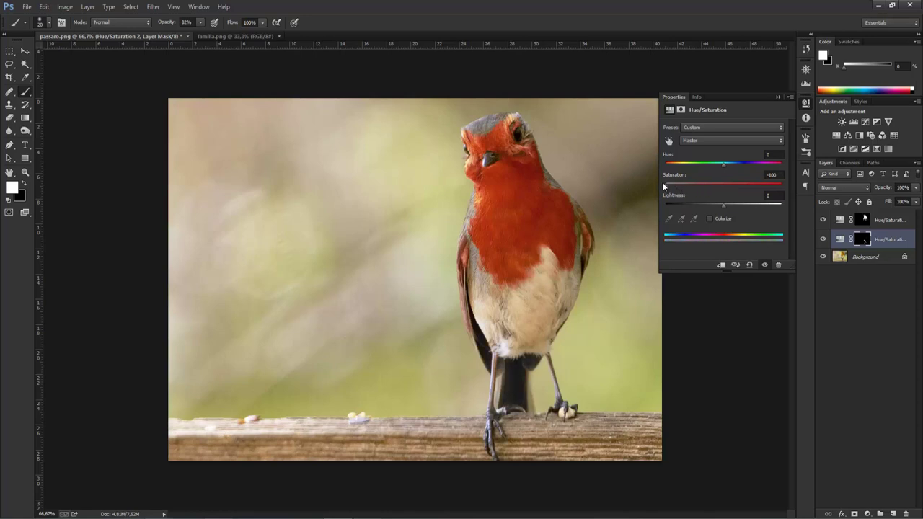
mouse_move(722, 207)
mouse_down()
mouse_move(693, 207)
mouse_move(717, 207)
mouse_move(691, 164)
mouse_move(649, 165)
mouse_move(713, 171)
mouse_move(690, 172)
mouse_move(685, 186)
mouse_up()
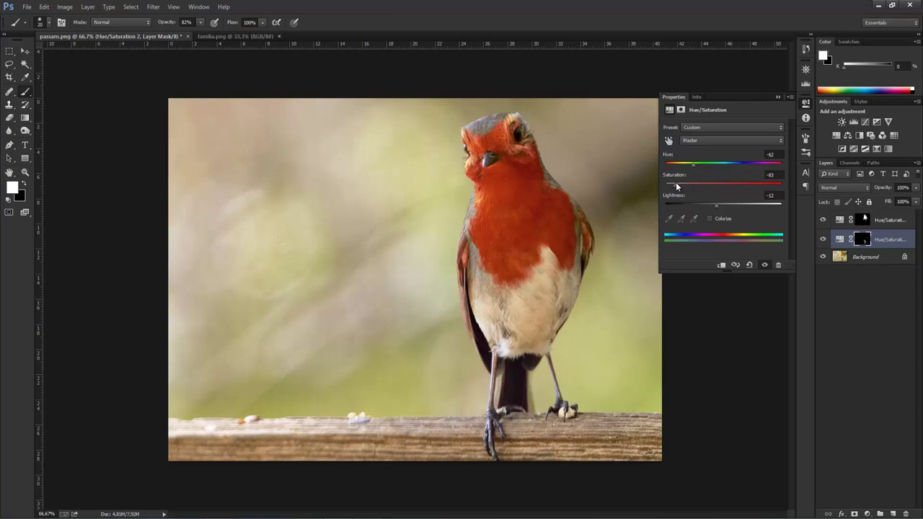
click(778, 96)
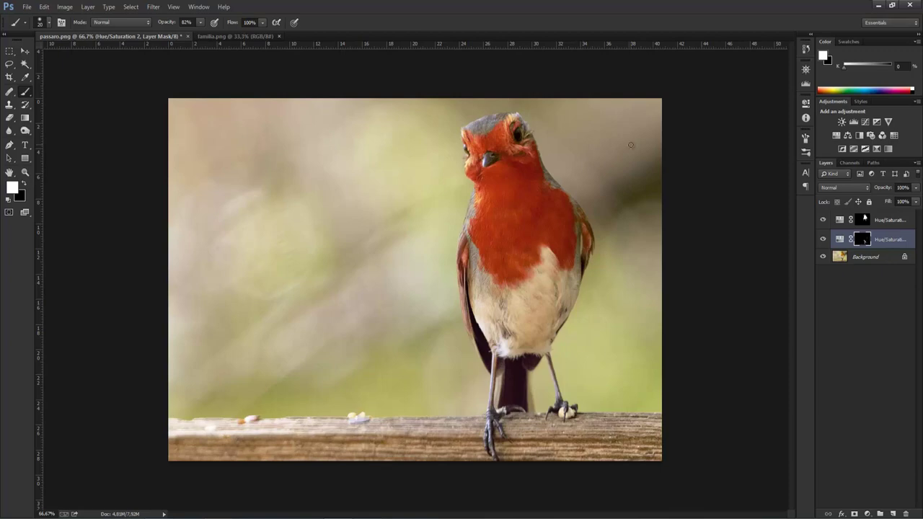
- Switch to the familia.png family photo and open Select > Color Range
click(243, 37)
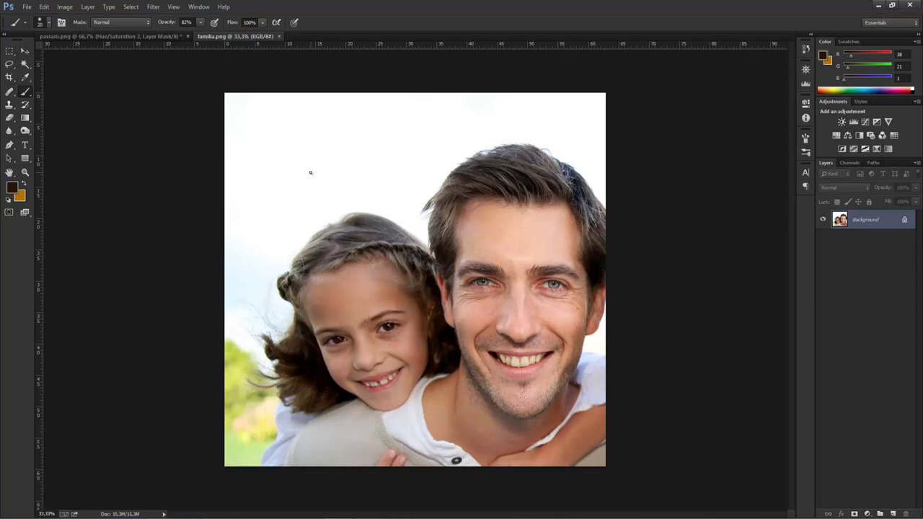
click(130, 6)
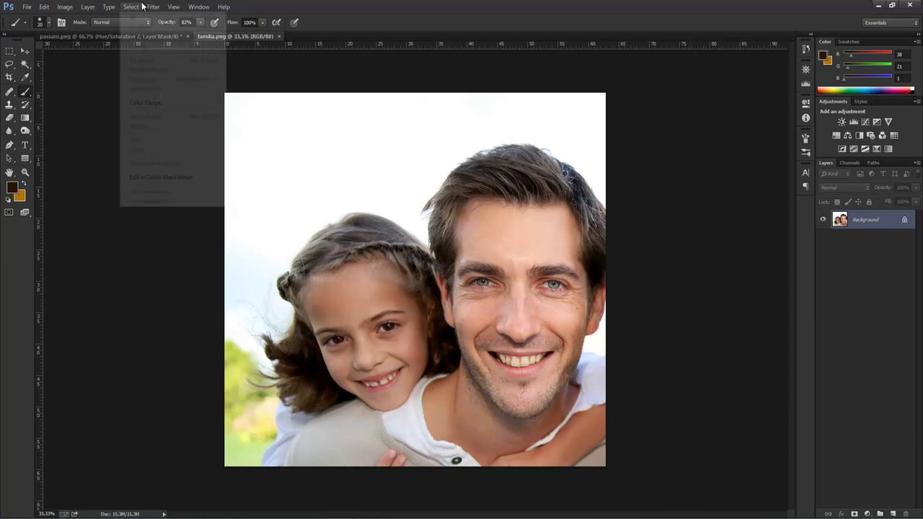
click(161, 103)
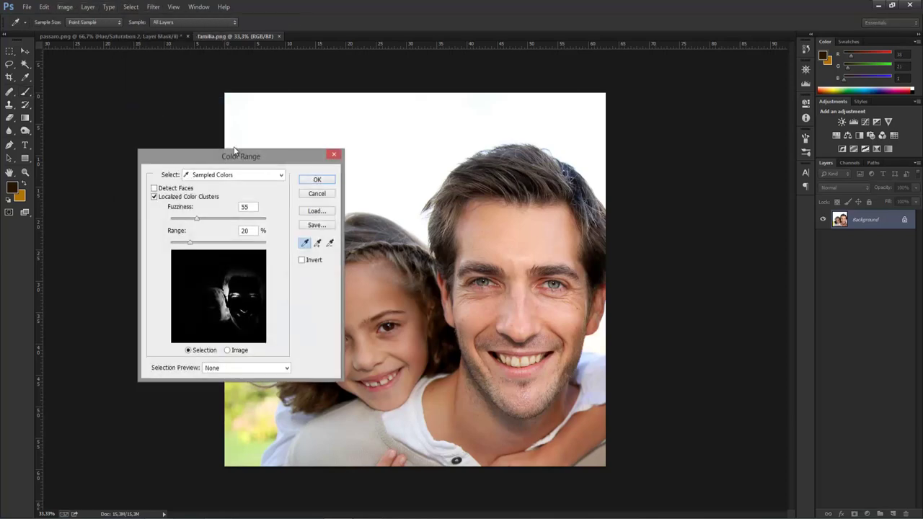
- Select Skin Tones with Detect Faces on, fuzziness about 70, and confirm the selection
drag(239, 155, 203, 115)
click(214, 139)
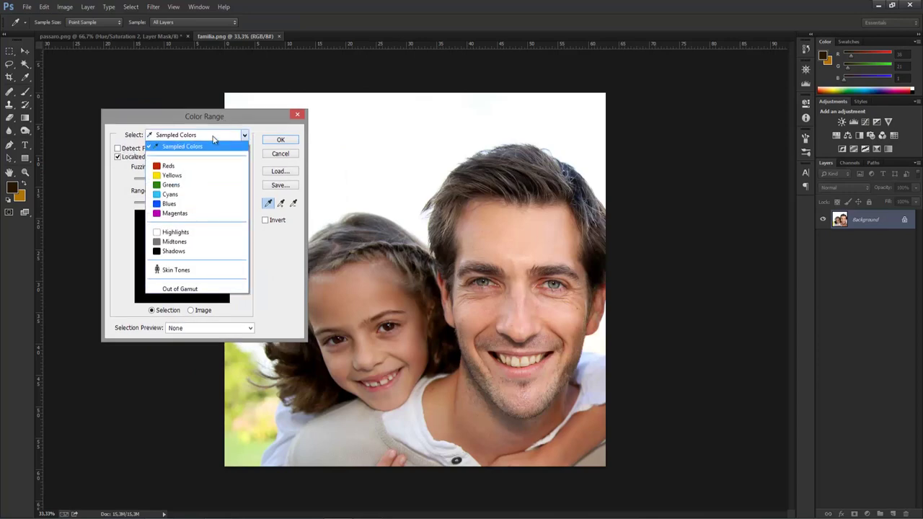
click(180, 269)
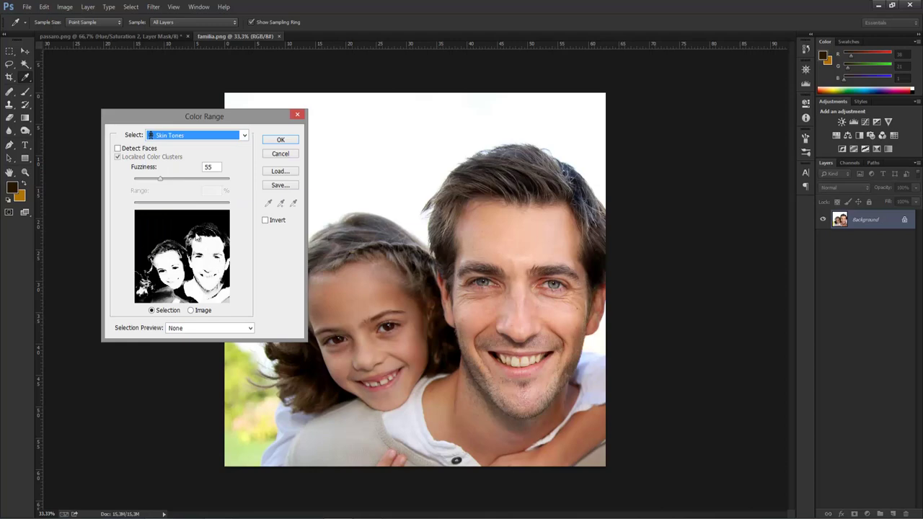
mouse_move(159, 180)
mouse_down()
mouse_move(196, 185)
mouse_move(137, 182)
mouse_up()
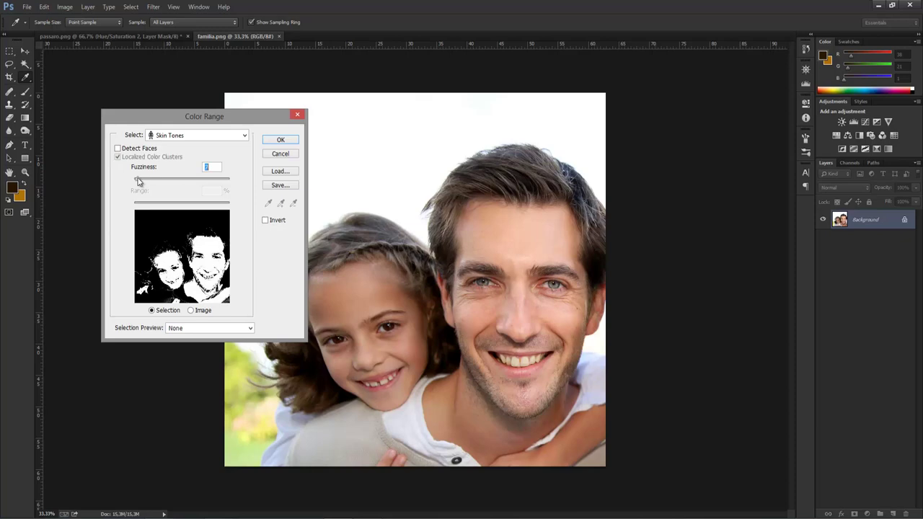
text(15)
click(131, 151)
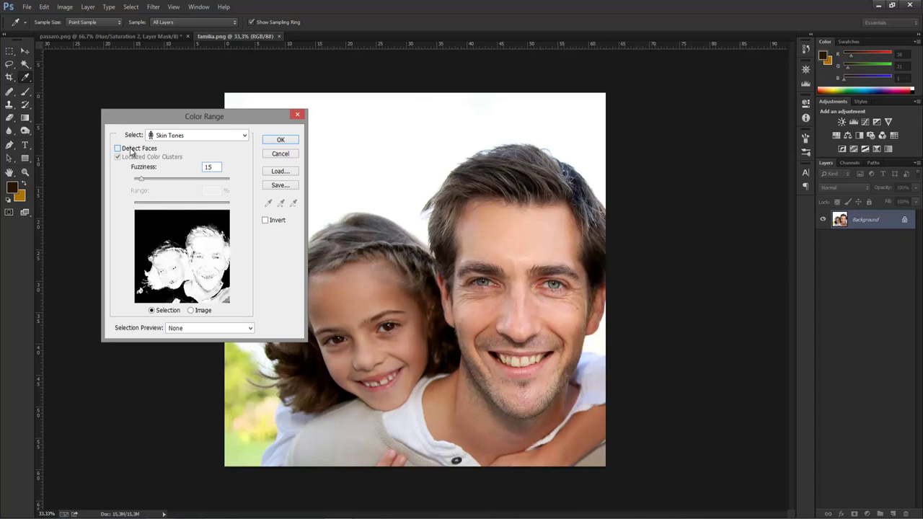
drag(143, 181, 140, 180)
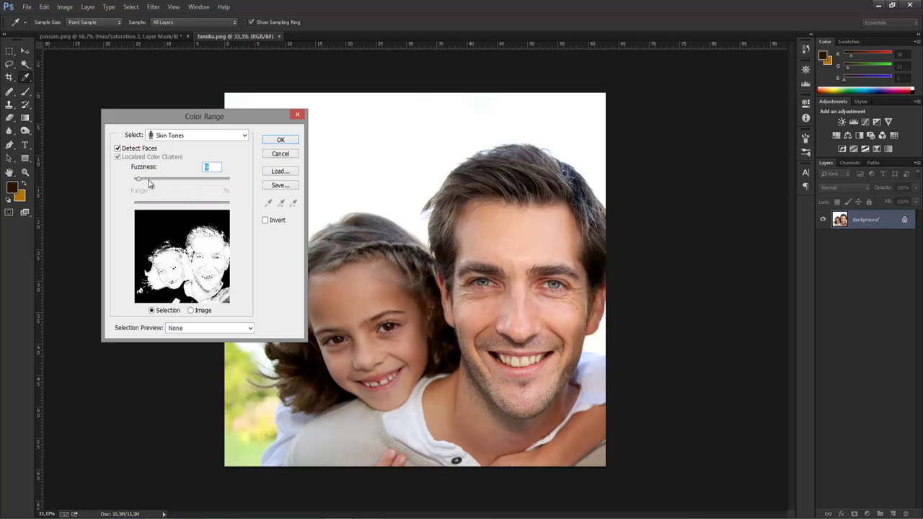
mouse_move(149, 181)
mouse_down()
mouse_move(186, 185)
mouse_move(139, 186)
mouse_up()
click(278, 139)
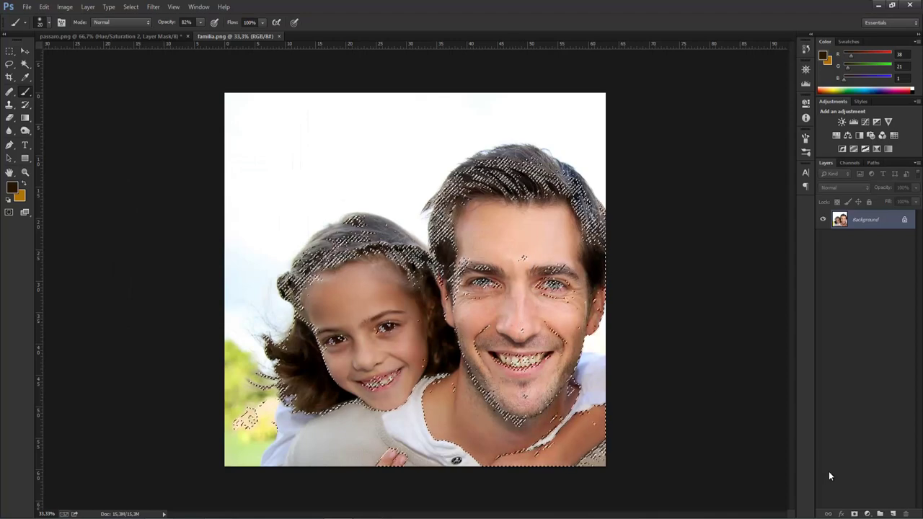
- Add a skin-masked Hue/Saturation layer with Hue set to -31
click(869, 513)
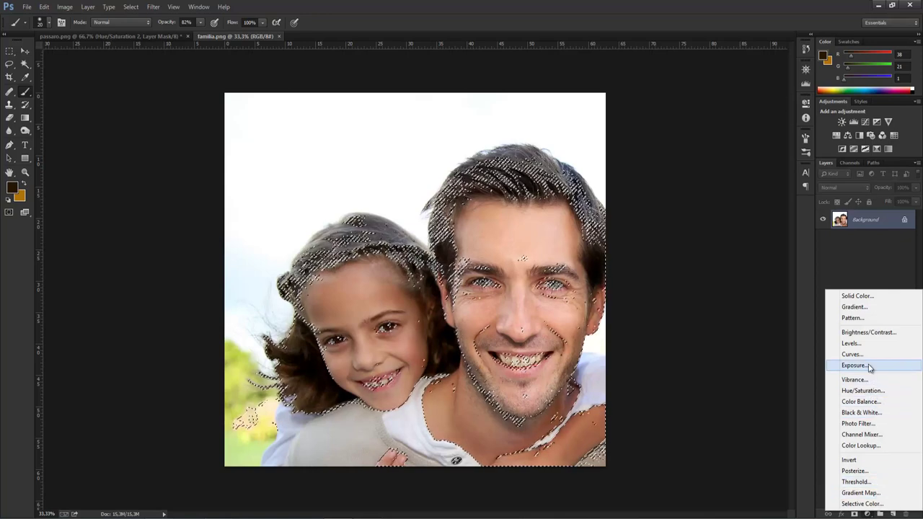
click(865, 391)
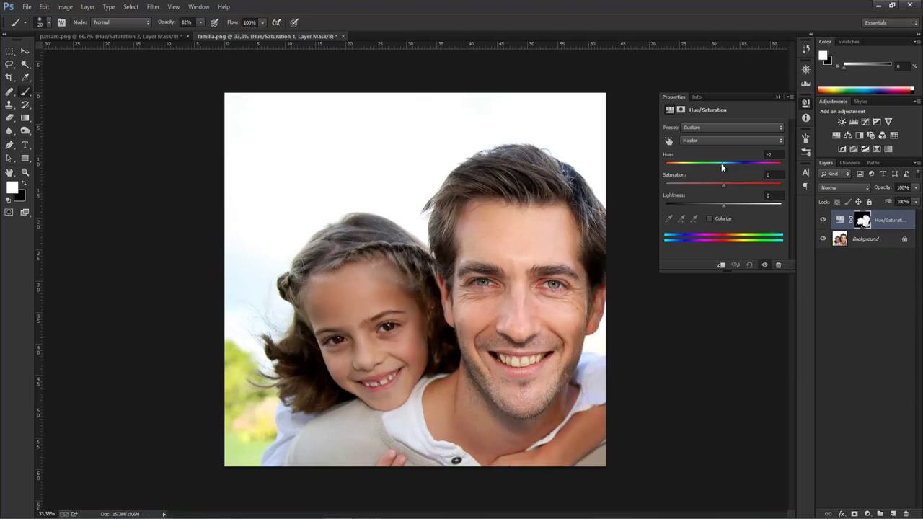
drag(721, 162, 705, 164)
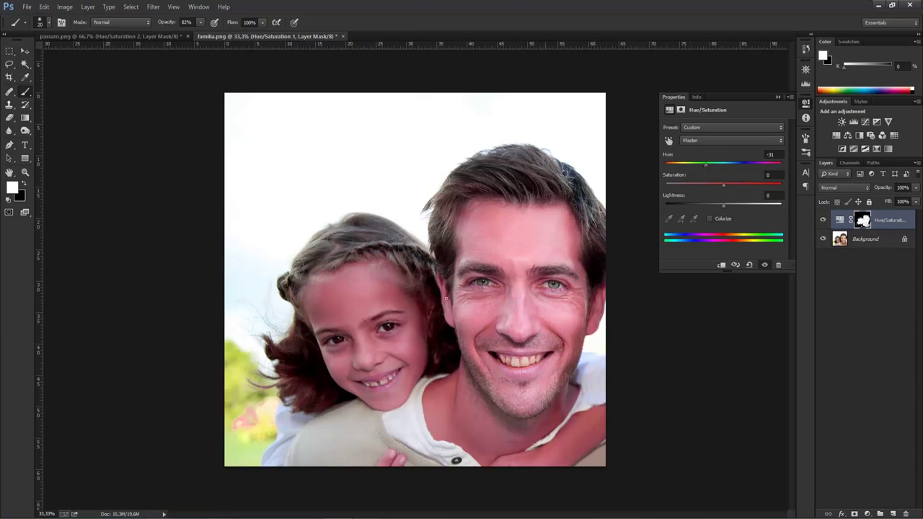
- Zoom to 100% on the girl's hair, show rulers, and ready a larger black brush
key(ctrl+1)
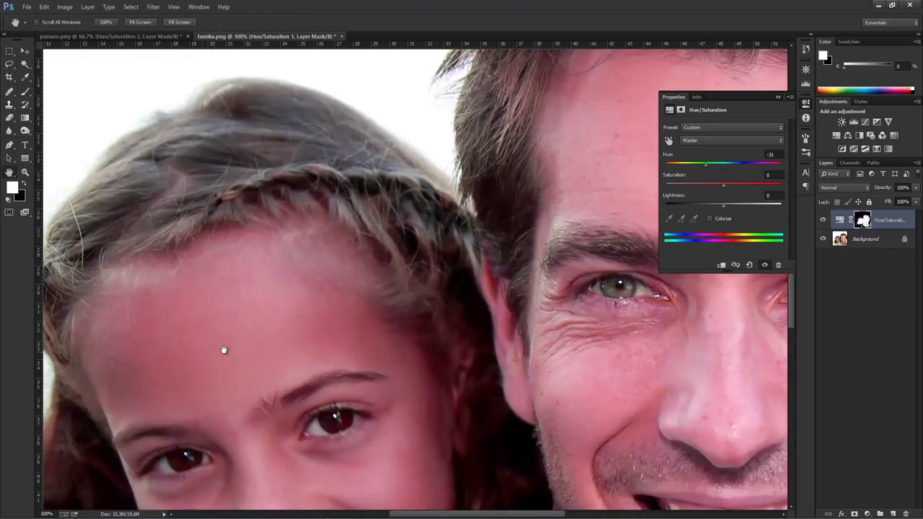
mouse_move(223, 350)
mouse_down()
mouse_move(327, 334)
mouse_move(303, 228)
mouse_up()
key(ctrl+r)
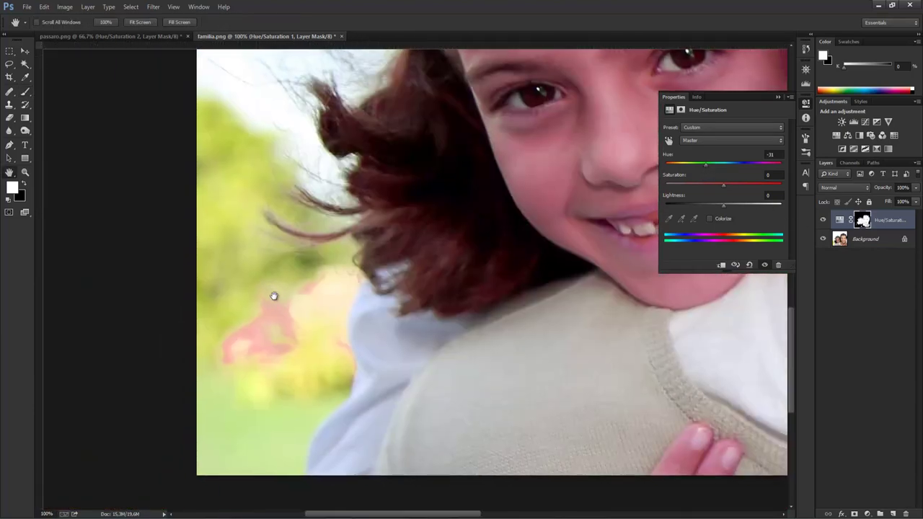
click(25, 92)
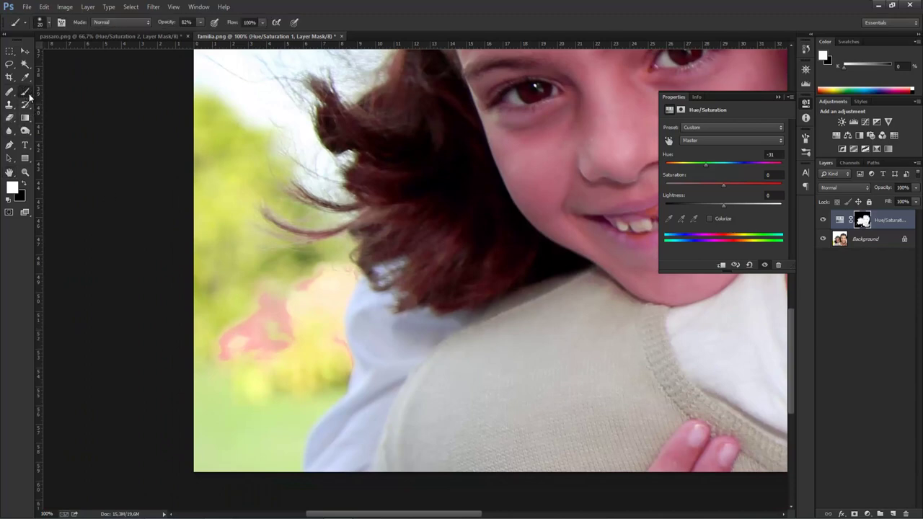
click(25, 184)
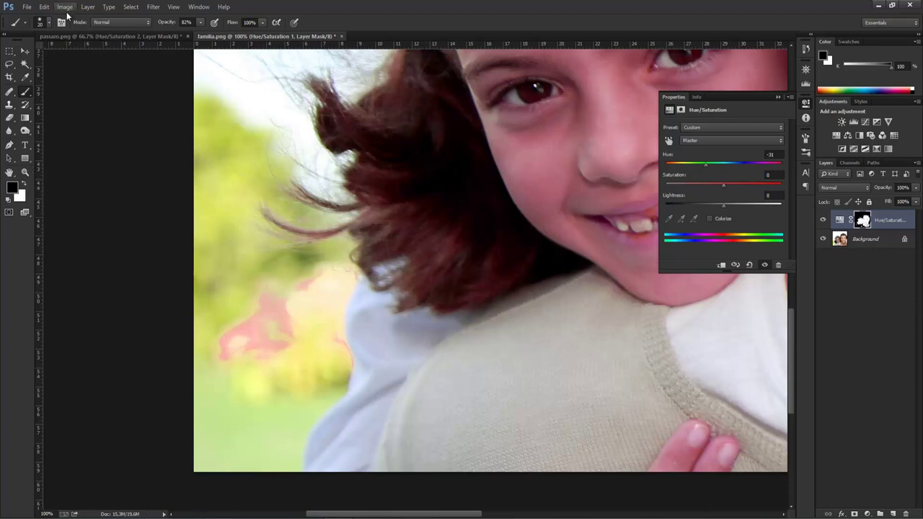
click(49, 25)
drag(63, 54, 70, 54)
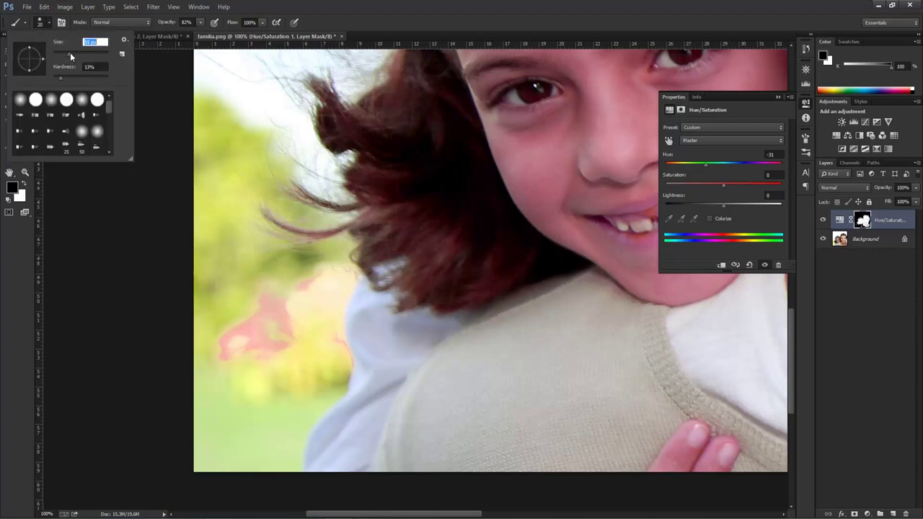
key(Return)
- Paint the mask black over the lower-left background patch and the girl's lower hair
mouse_move(276, 305)
mouse_down()
mouse_move(250, 334)
mouse_move(269, 300)
mouse_move(220, 359)
mouse_move(241, 373)
mouse_move(332, 271)
mouse_move(346, 295)
mouse_move(337, 385)
mouse_up()
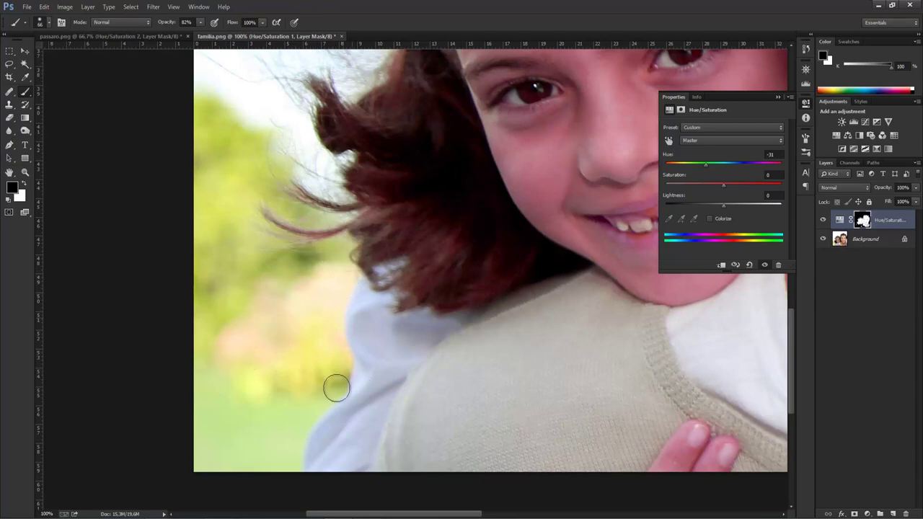
scroll(341, 322, up, 2)
scroll(341, 322, up, 2)
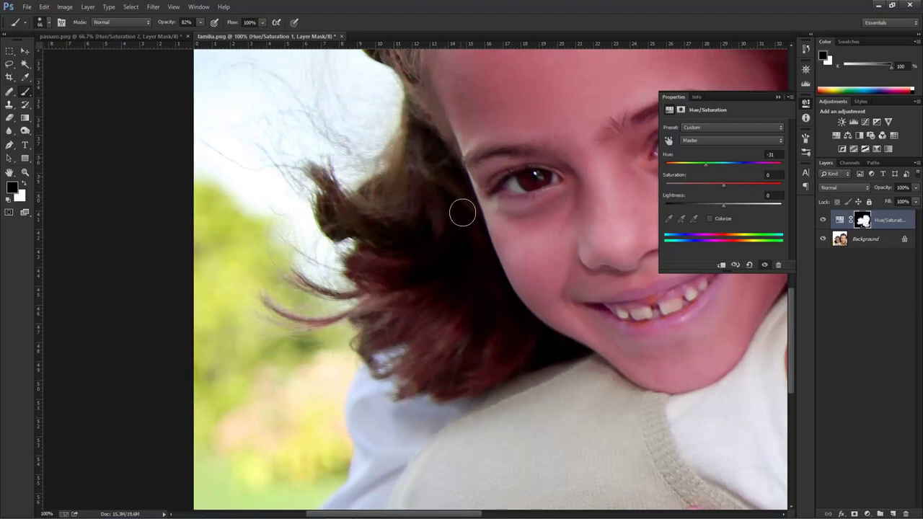
mouse_move(481, 269)
mouse_down()
mouse_move(548, 371)
mouse_move(517, 359)
mouse_move(483, 363)
mouse_move(507, 347)
mouse_move(426, 266)
mouse_move(418, 320)
mouse_move(363, 288)
mouse_move(303, 301)
mouse_up()
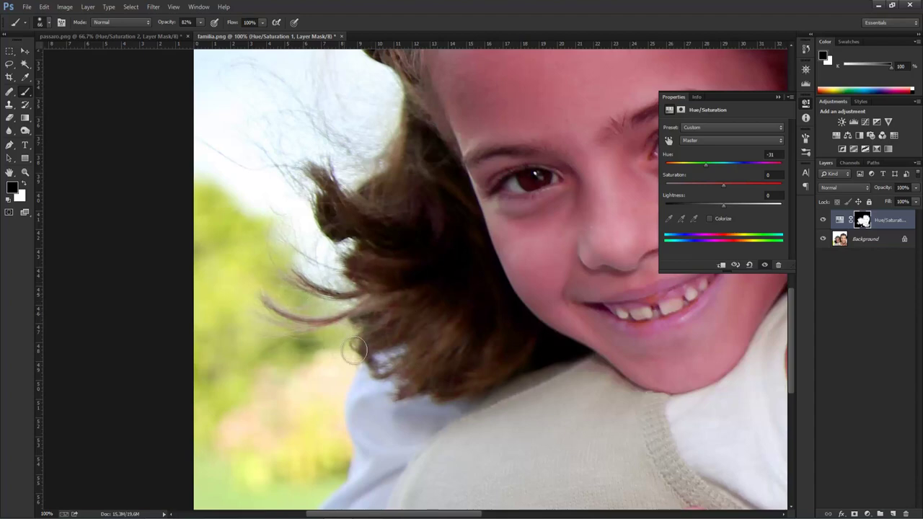
scroll(479, 416, up, 2)
scroll(361, 334, up, 2)
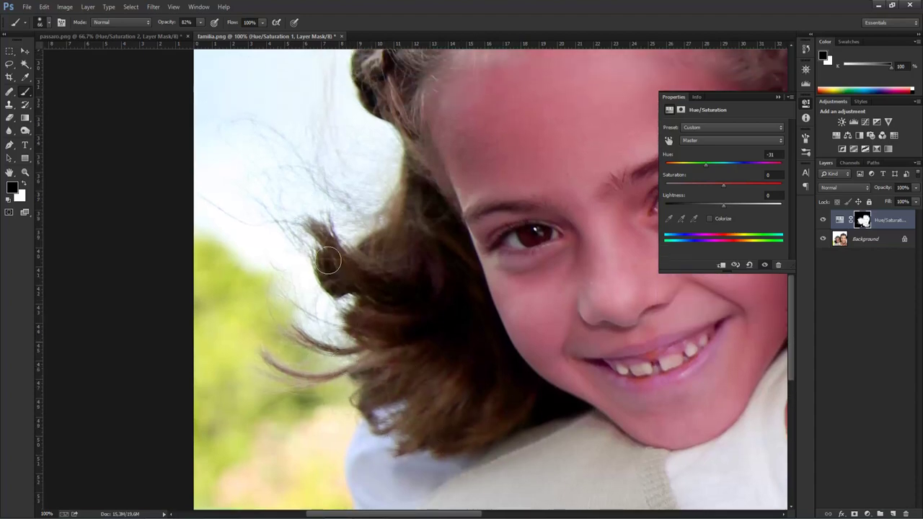
scroll(433, 281, up, 3)
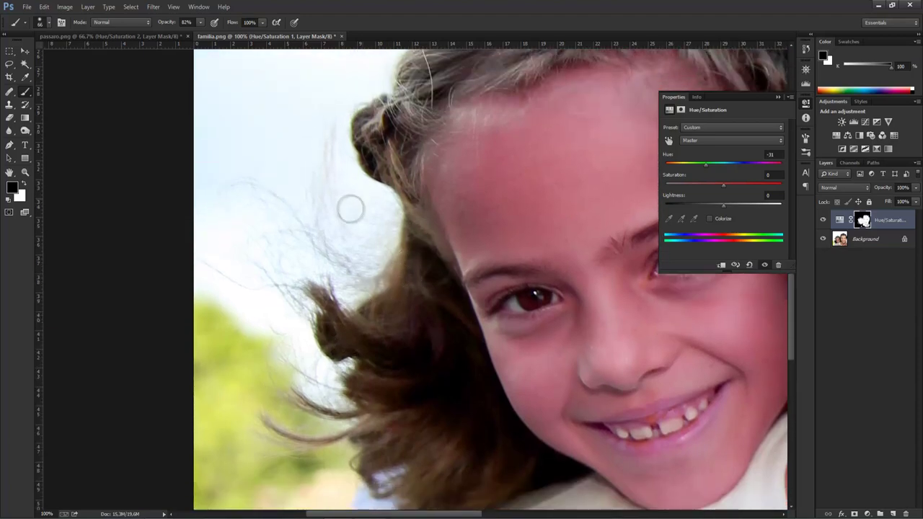
scroll(440, 150, up, 3)
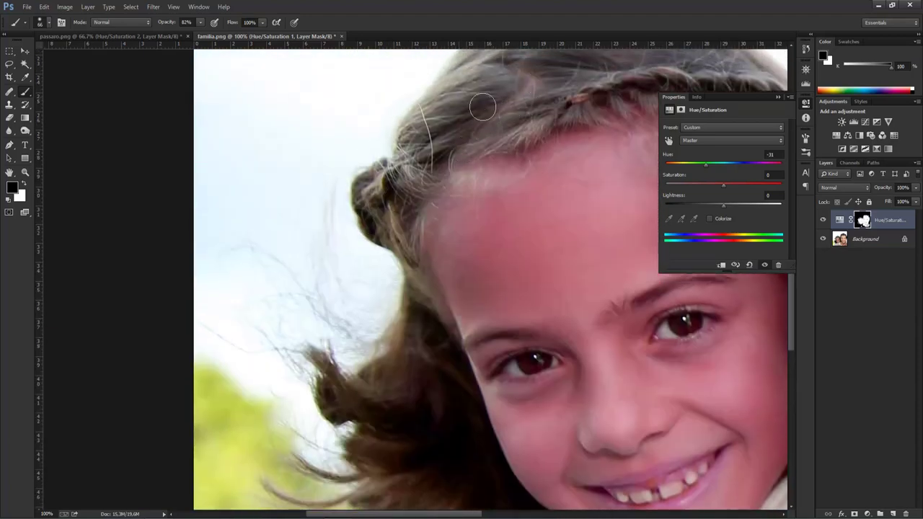
scroll(441, 163, down, 1)
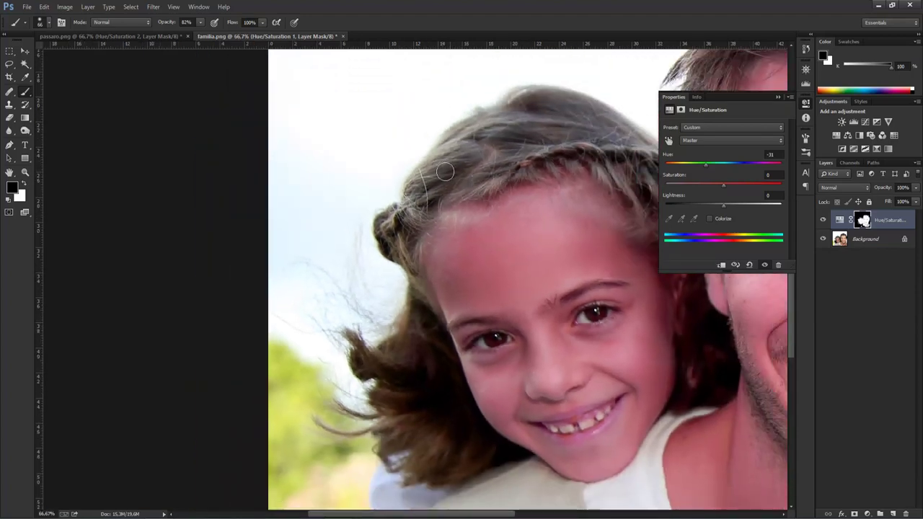
- Bring both faces back into view with the brush ready on the mask
drag(411, 181, 143, 181)
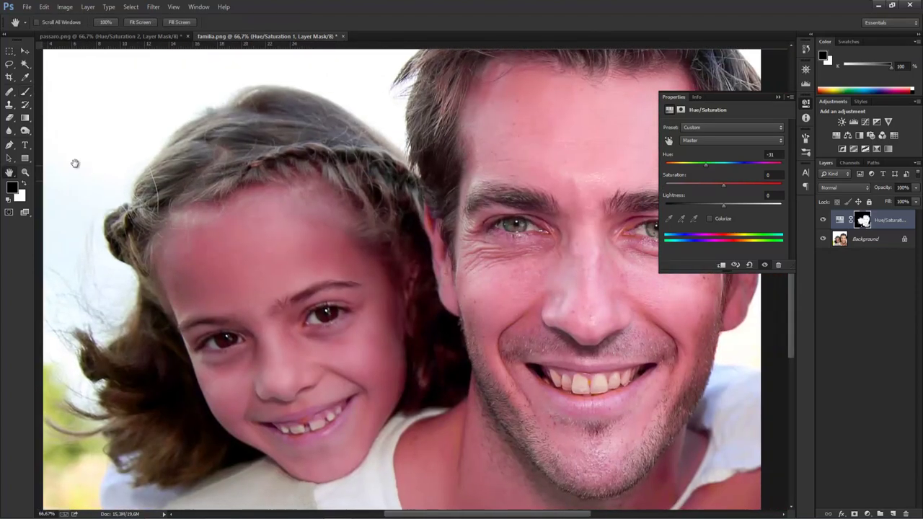
click(25, 92)
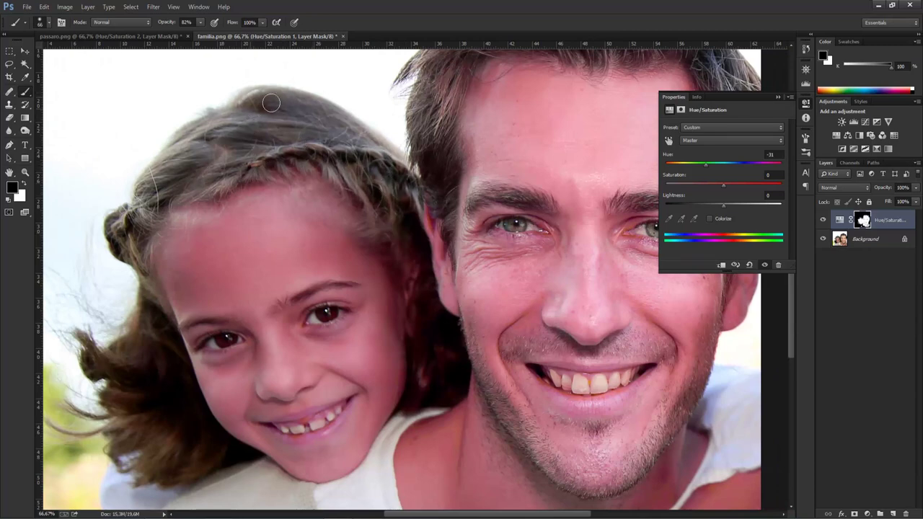
scroll(406, 174, up, 2)
scroll(442, 130, up, 2)
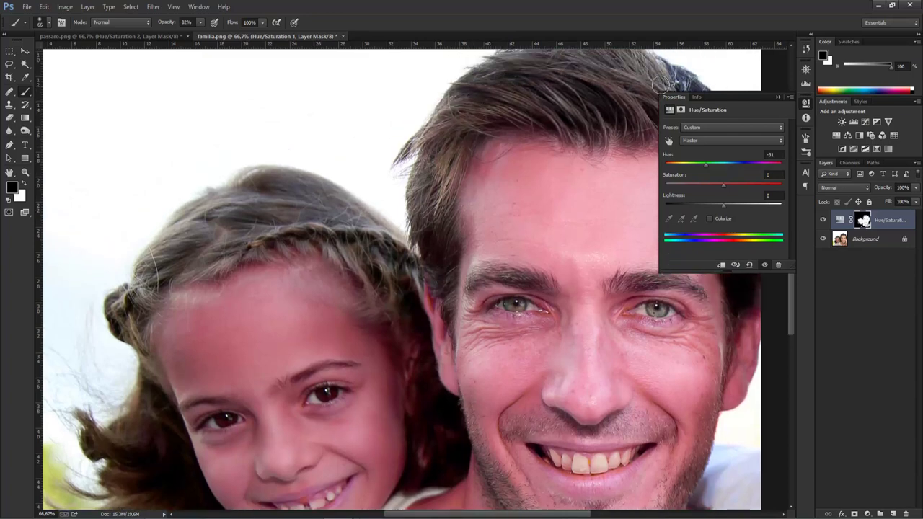
scroll(569, 90, up, 1)
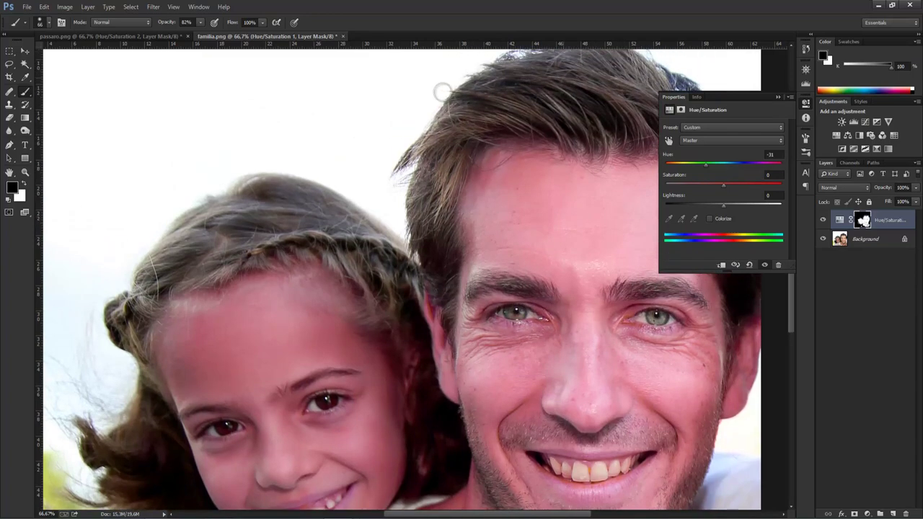
alt+scroll(425, 114, down, 2)
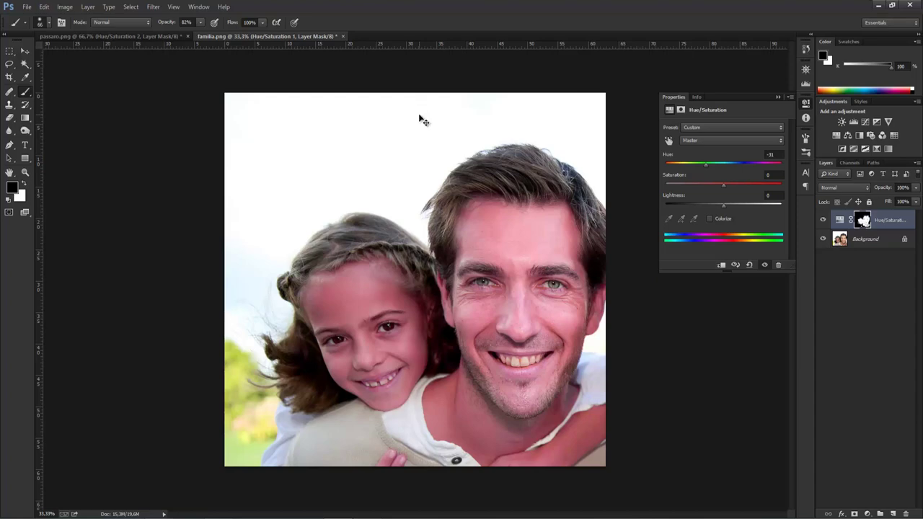
alt+scroll(419, 118, down, 1)
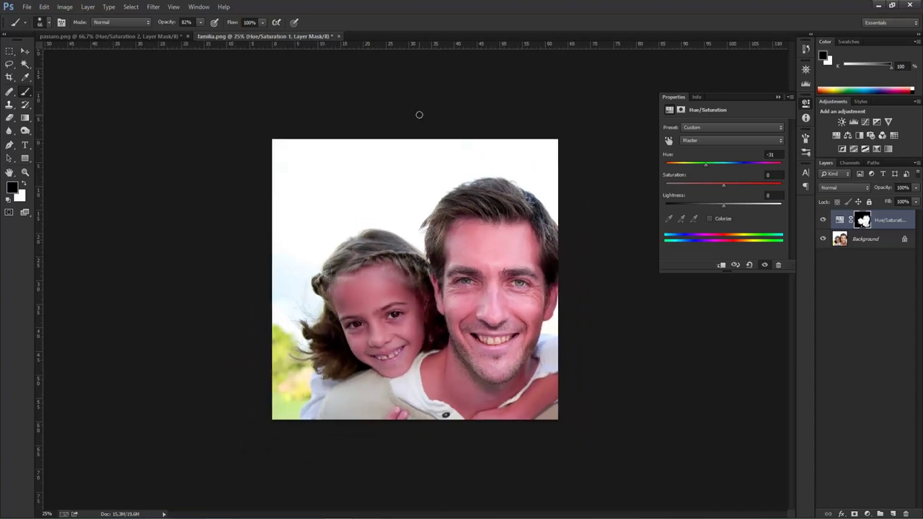